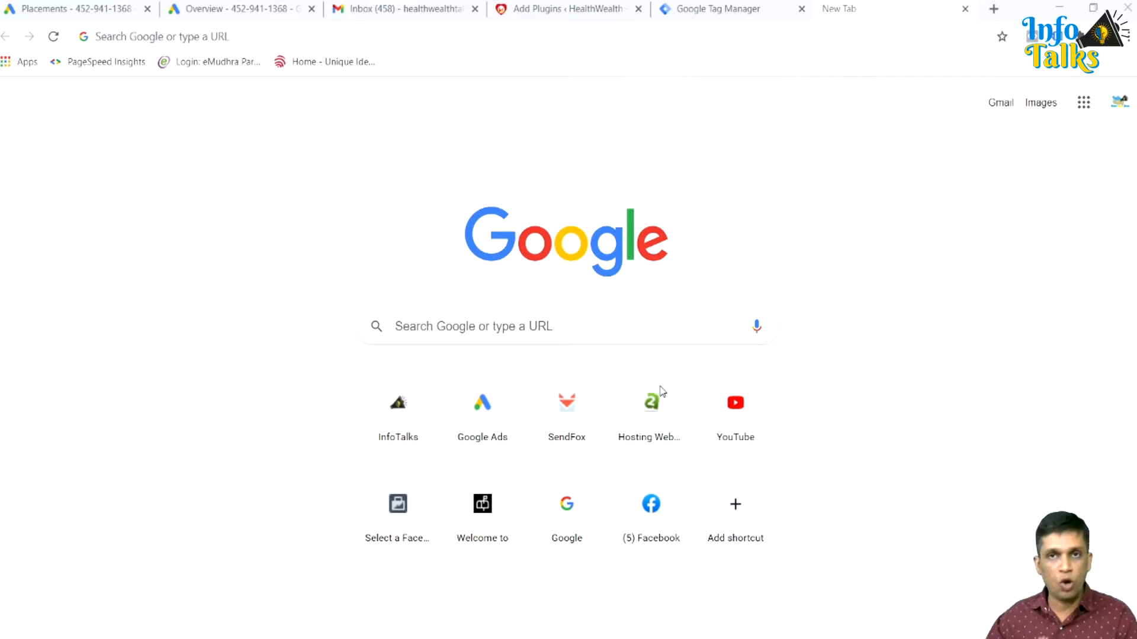
Step: Search Google for "google tag manager"
{"action": "left_click", "coordinate": [460, 638]}
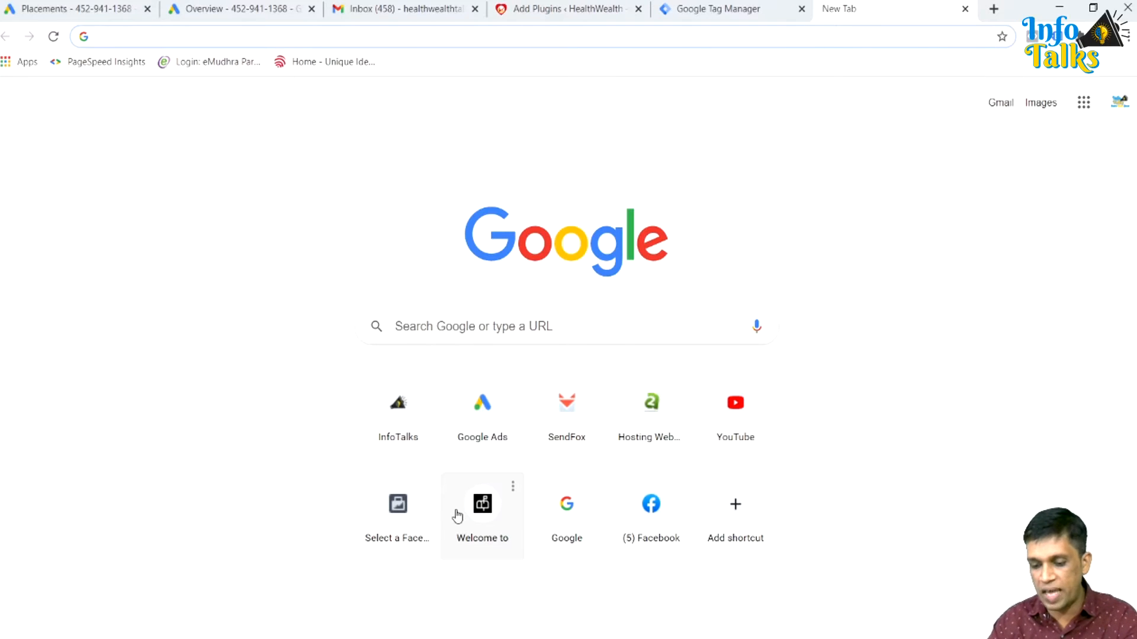
{"action": "type", "text": "google tag manager"}
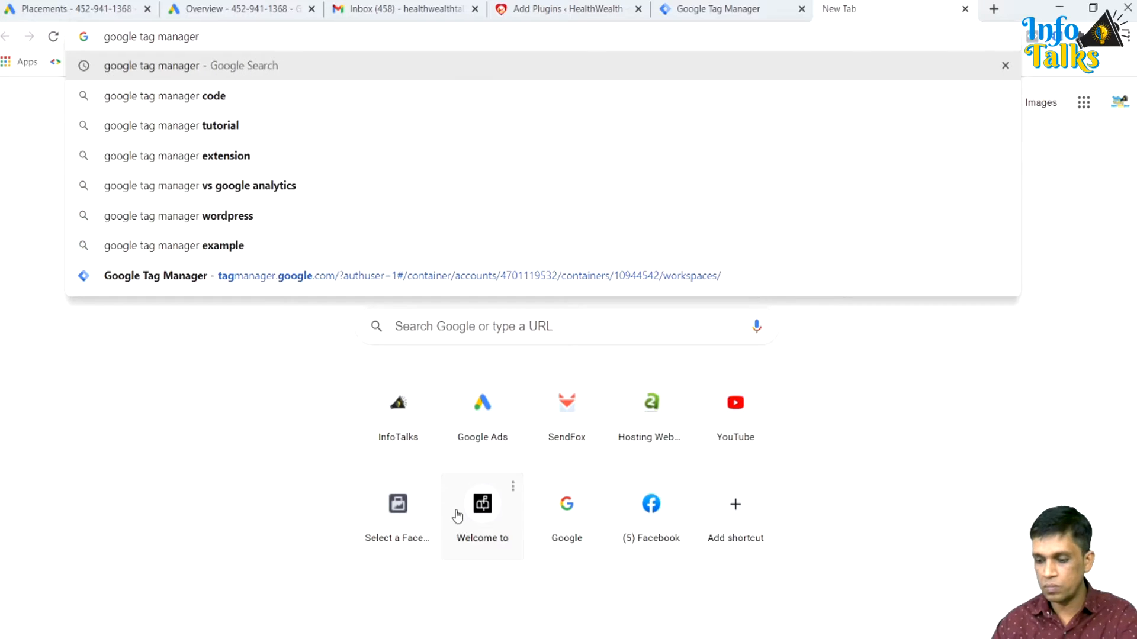
{"action": "key", "text": "Return"}
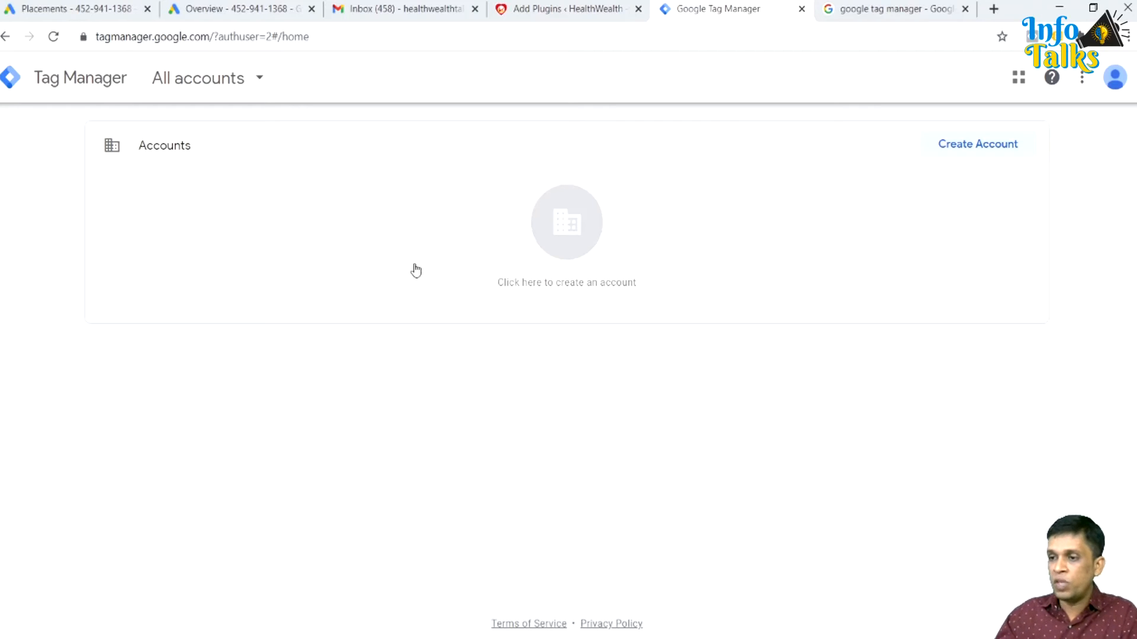
Step: Start a new Tag Manager account named InfoTalks with India as the country
{"action": "left_click", "coordinate": [971, 158]}
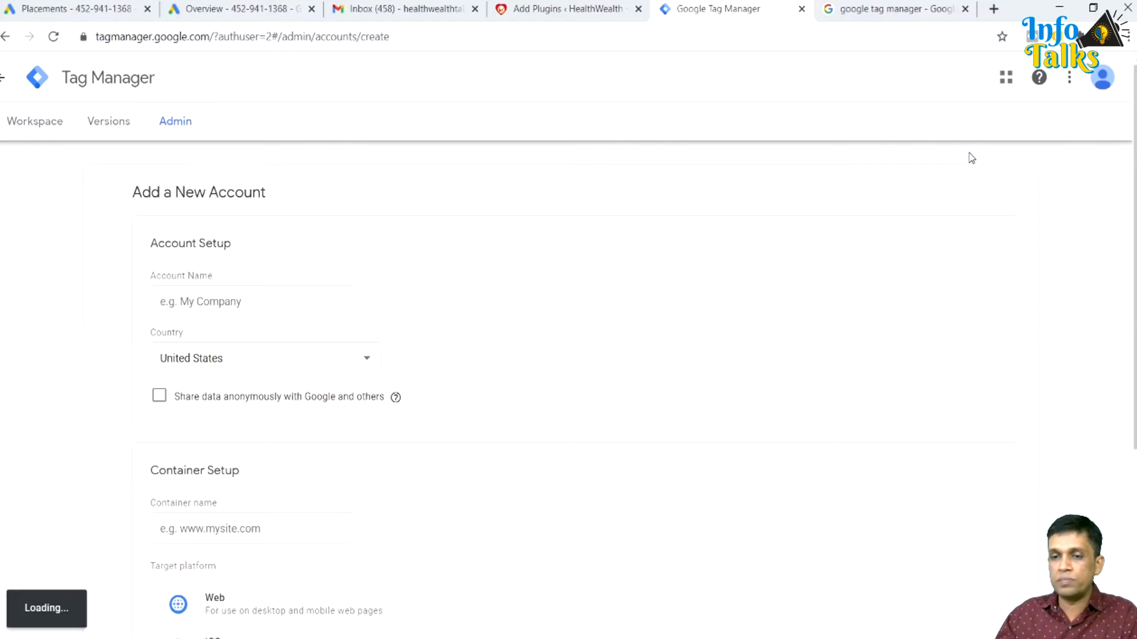
{"action": "left_click", "coordinate": [276, 298]}
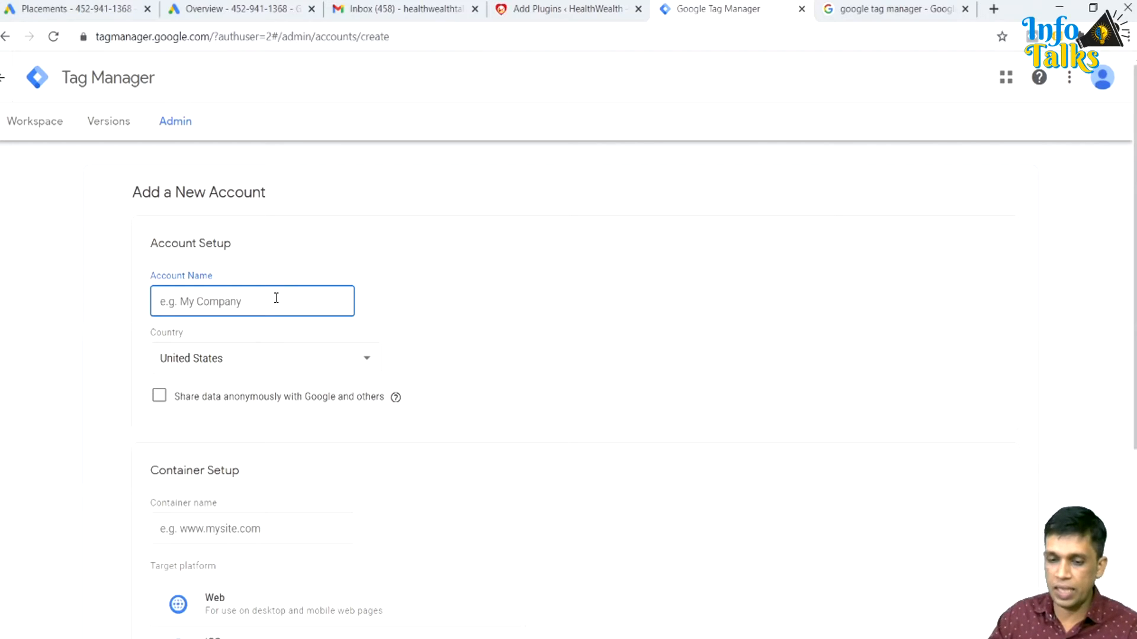
{"action": "type", "text": "InfoTalks"}
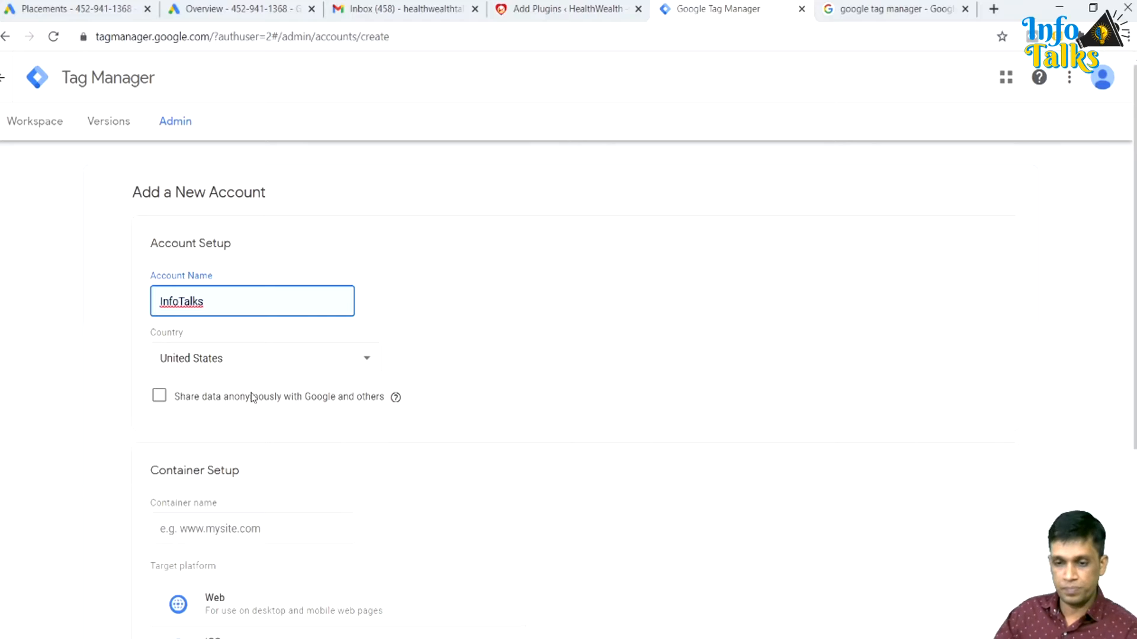
{"action": "key", "text": "Tab"}
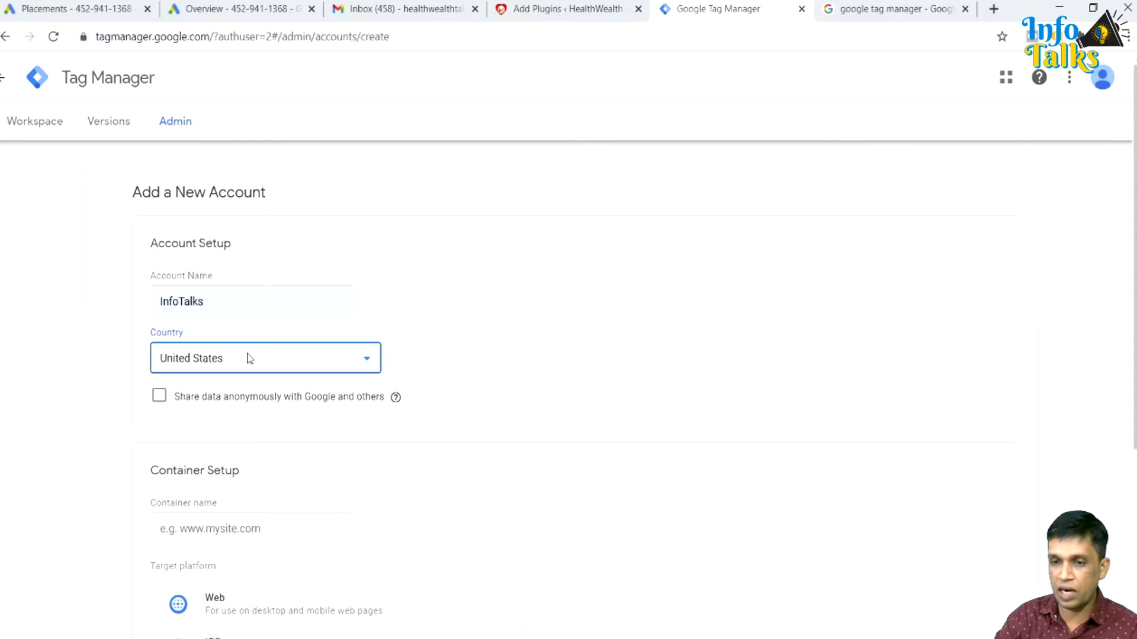
{"action": "key", "text": "i"}
{"action": "key", "text": "n"}
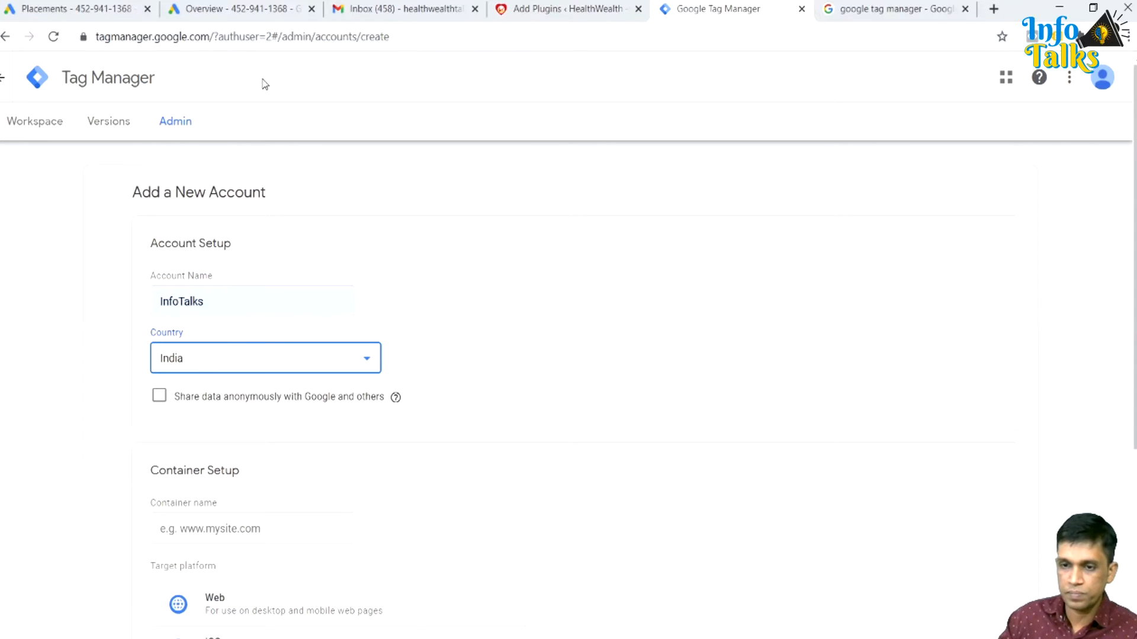
{"action": "left_click", "coordinate": [189, 419]}
{"action": "scroll", "coordinate": [195, 420], "scroll_direction": "down", "scroll_amount": 3}
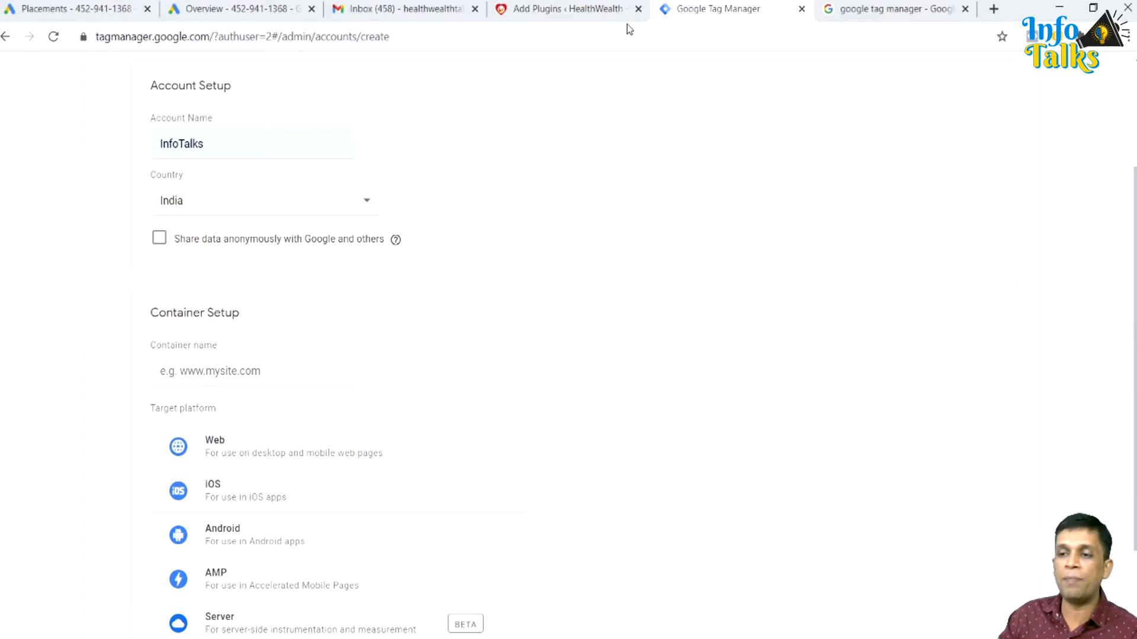
Step: Copy the domain healthwealthtalks.com from the WordPress admin address and paste it as the container name in Tag Manager
{"action": "left_click", "coordinate": [562, 10]}
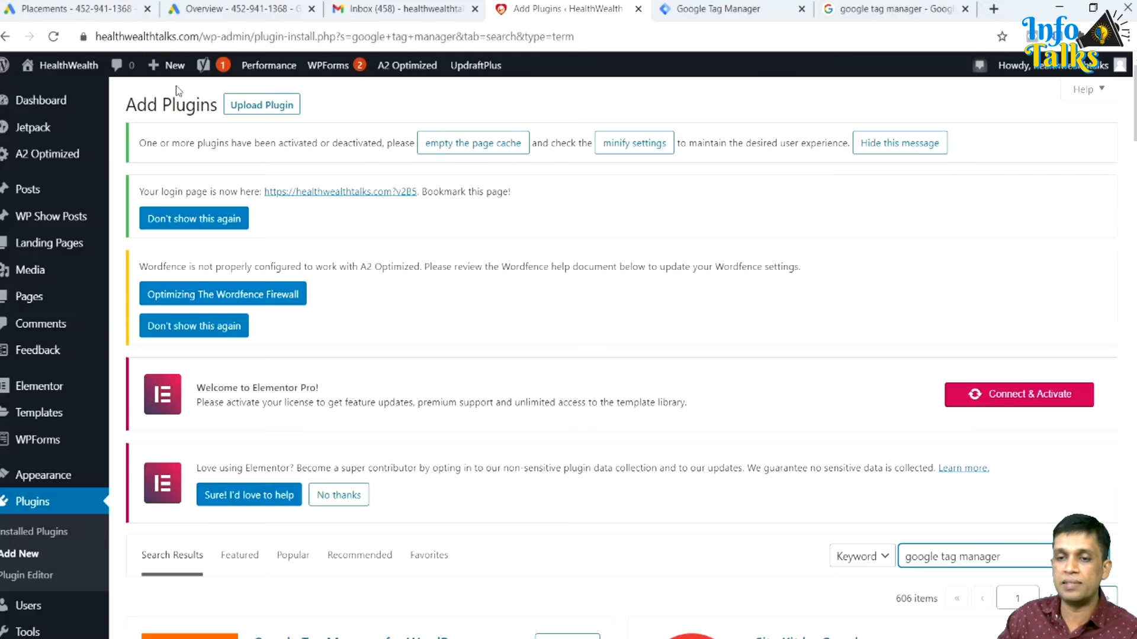
{"action": "left_click", "coordinate": [185, 40]}
{"action": "left_click", "coordinate": [202, 40]}
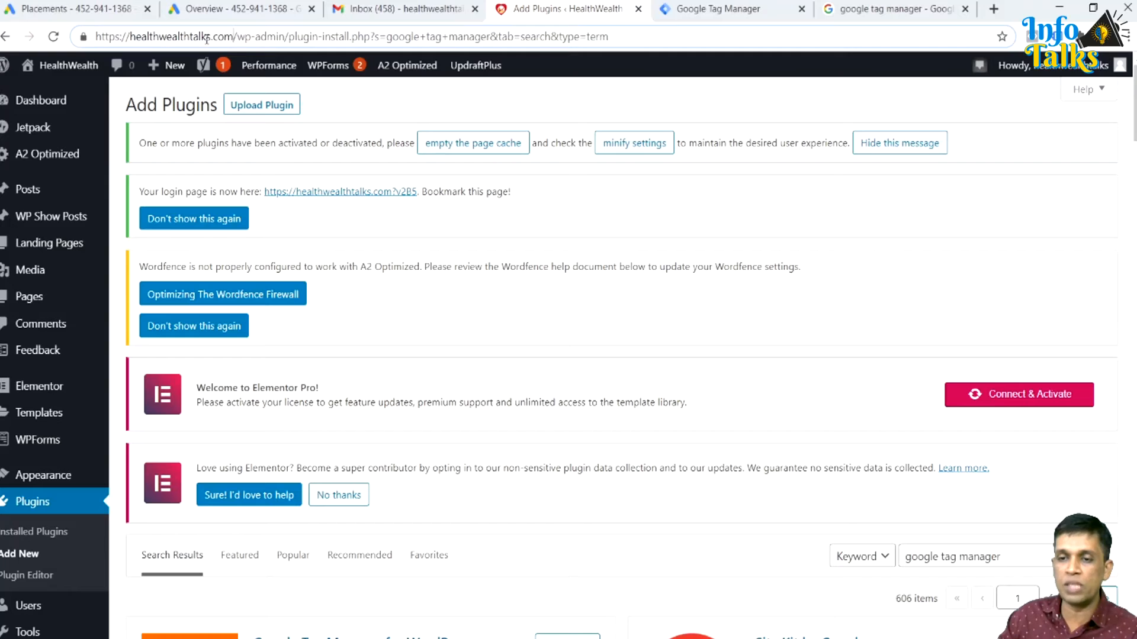
{"action": "left_click_drag", "start_coordinate": [234, 37], "coordinate": [130, 37]}
{"action": "key", "text": "ctrl+c"}
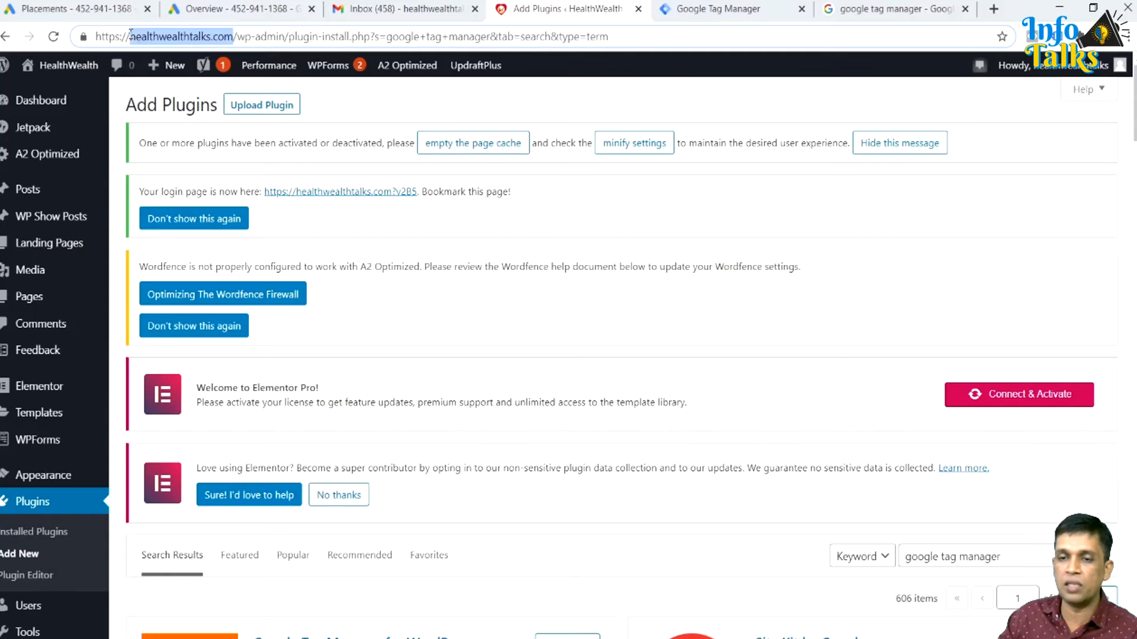
{"action": "key", "text": "ctrl+Tab"}
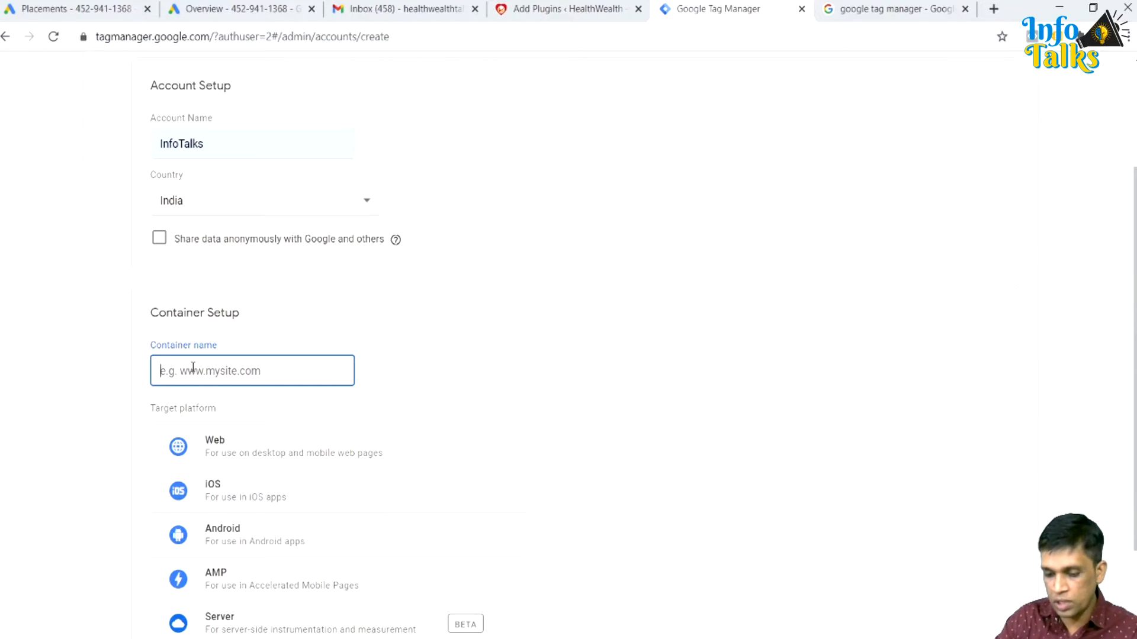
{"action": "key", "text": "ctrl+v"}
{"action": "left_click", "coordinate": [389, 382]}
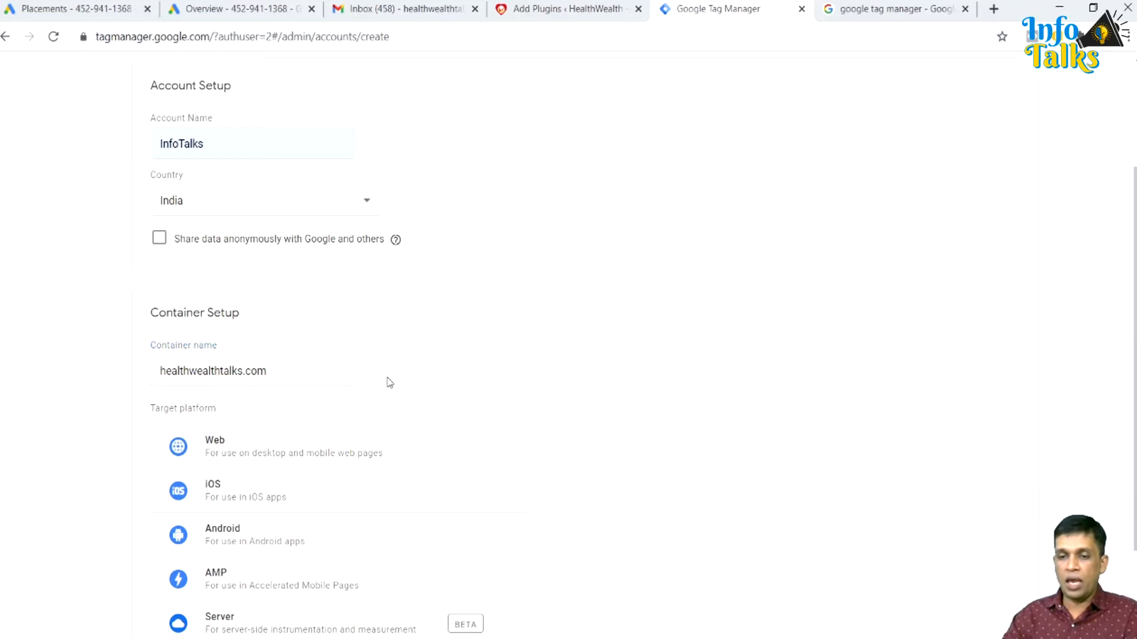
Step: Choose Web as the container's target platform and create the account
{"action": "scroll", "coordinate": [389, 382], "scroll_direction": "down", "scroll_amount": 1}
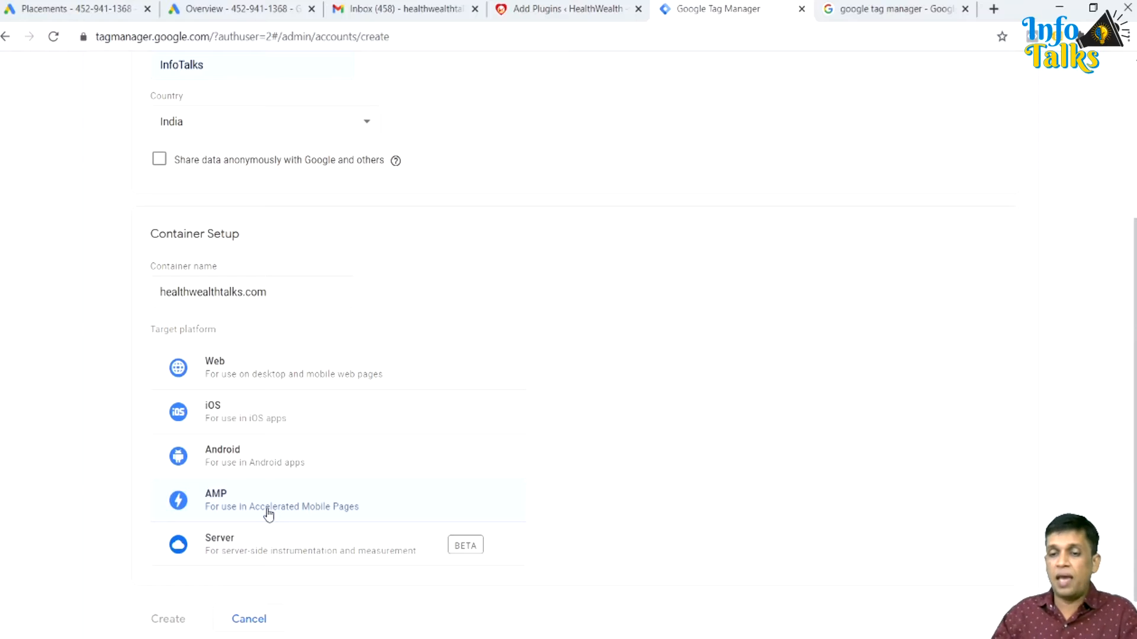
{"action": "left_click", "coordinate": [237, 379]}
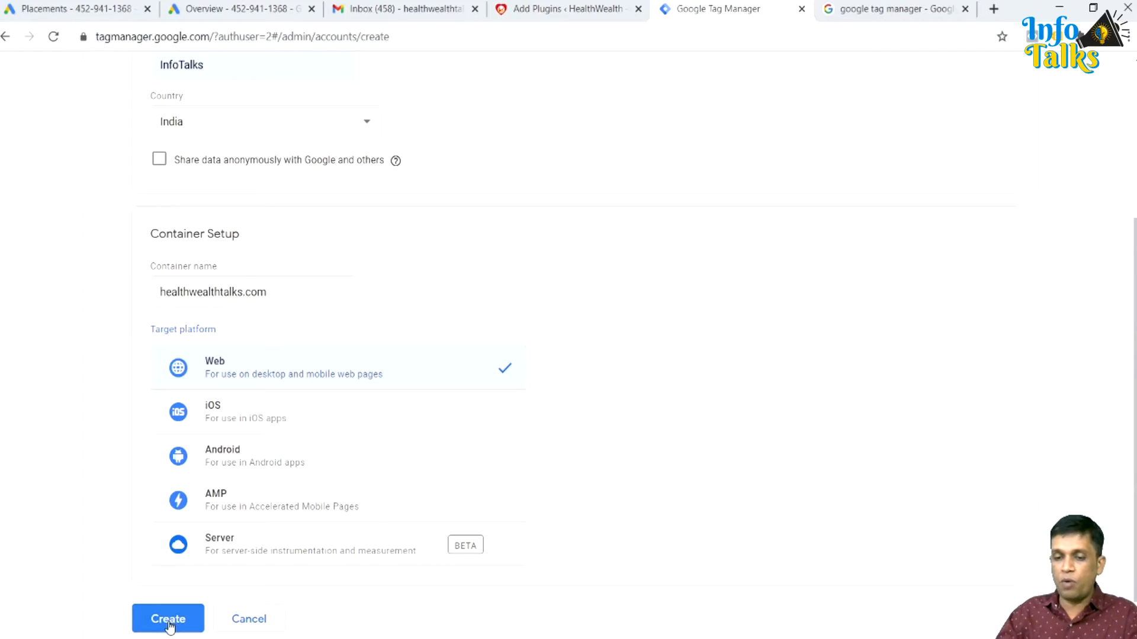
{"action": "left_click", "coordinate": [169, 621]}
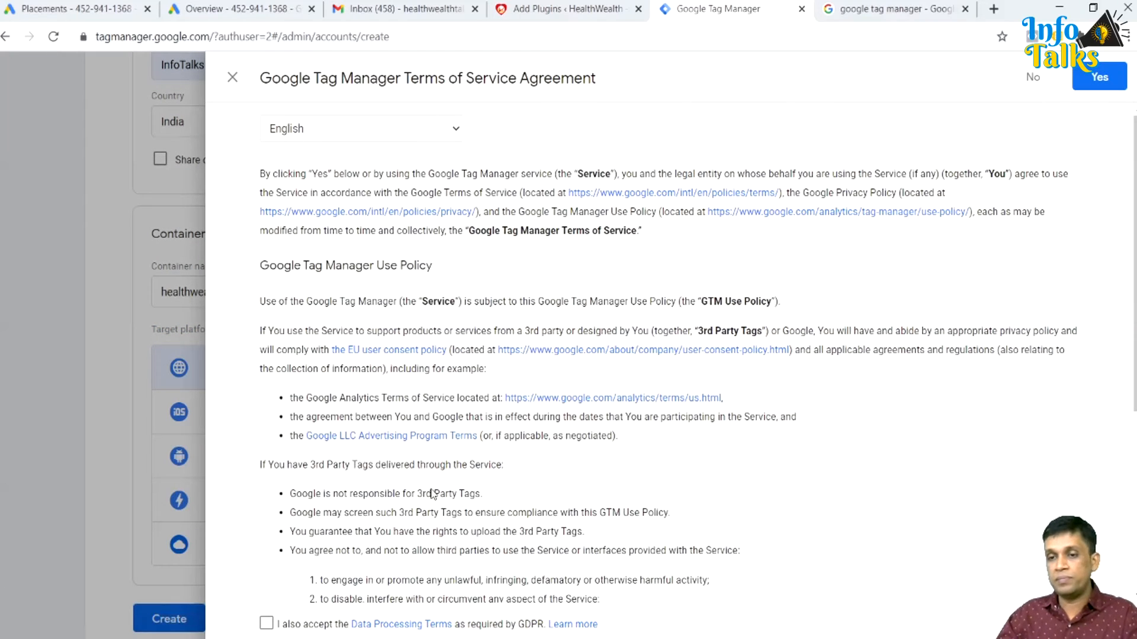
Step: Accept the GDPR Data Processing Terms and agree to the Google Tag Manager Terms of Service
{"action": "scroll", "coordinate": [548, 466], "scroll_direction": "down", "scroll_amount": 5}
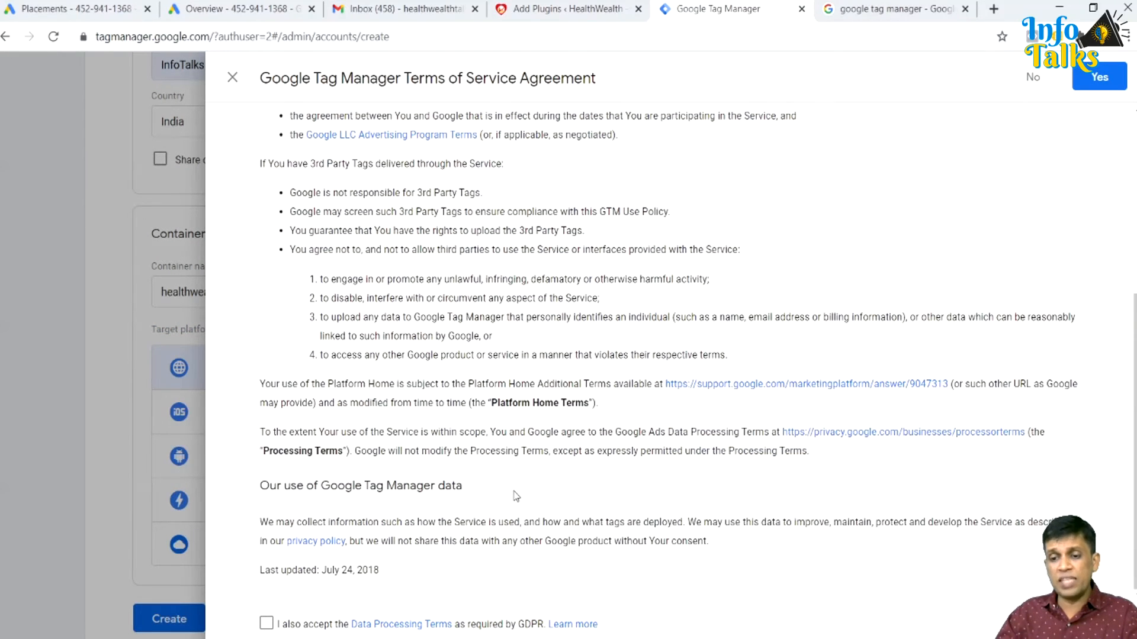
{"action": "left_click", "coordinate": [266, 623]}
{"action": "scroll", "coordinate": [733, 438], "scroll_direction": "up", "scroll_amount": 5}
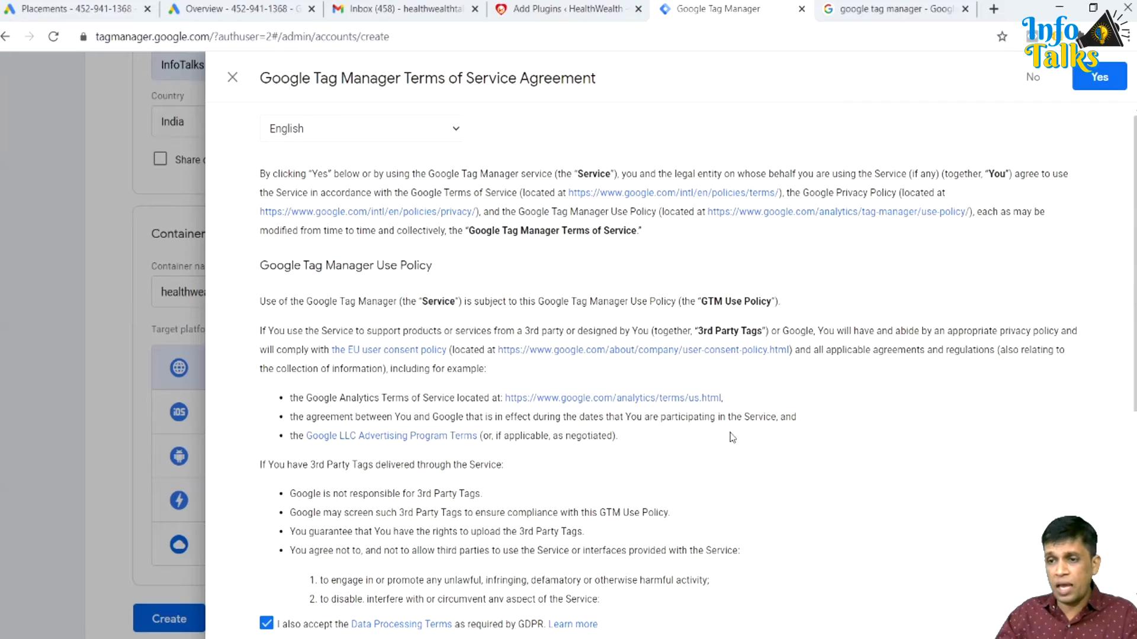
{"action": "left_click", "coordinate": [1099, 80]}
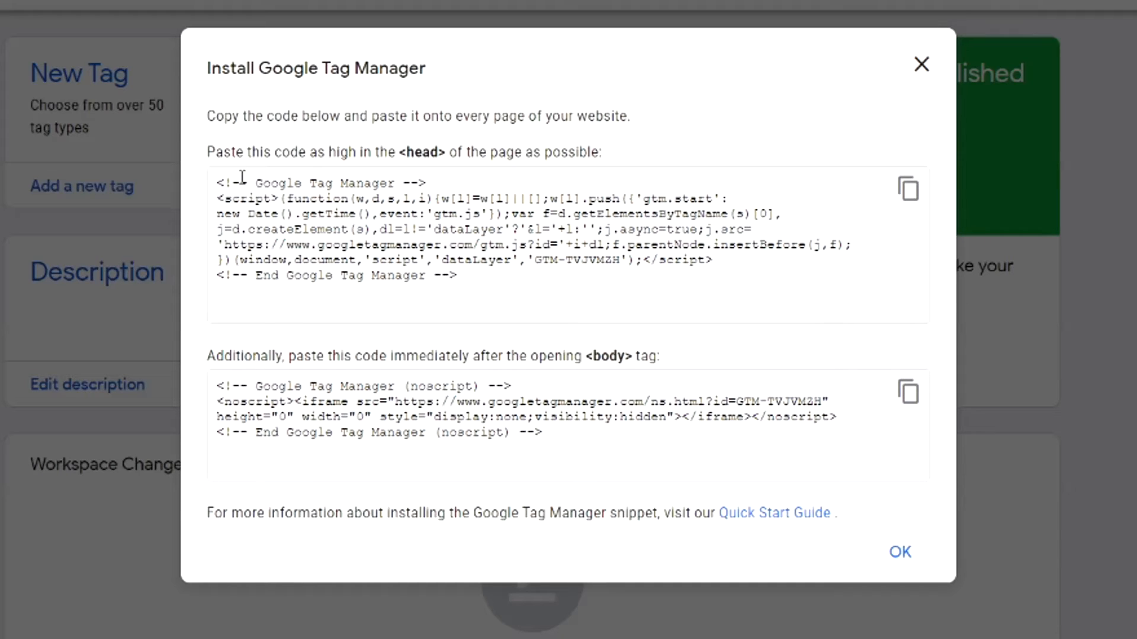
Step: Copy the Google Tag Manager installation snippet intended for the <head> of the page
{"action": "mouse_move", "coordinate": [440, 153]}
{"action": "left_mouse_down"}
{"action": "mouse_move", "coordinate": [406, 155]}
{"action": "mouse_move", "coordinate": [446, 155]}
{"action": "left_mouse_up"}
{"action": "left_click", "coordinate": [400, 151]}
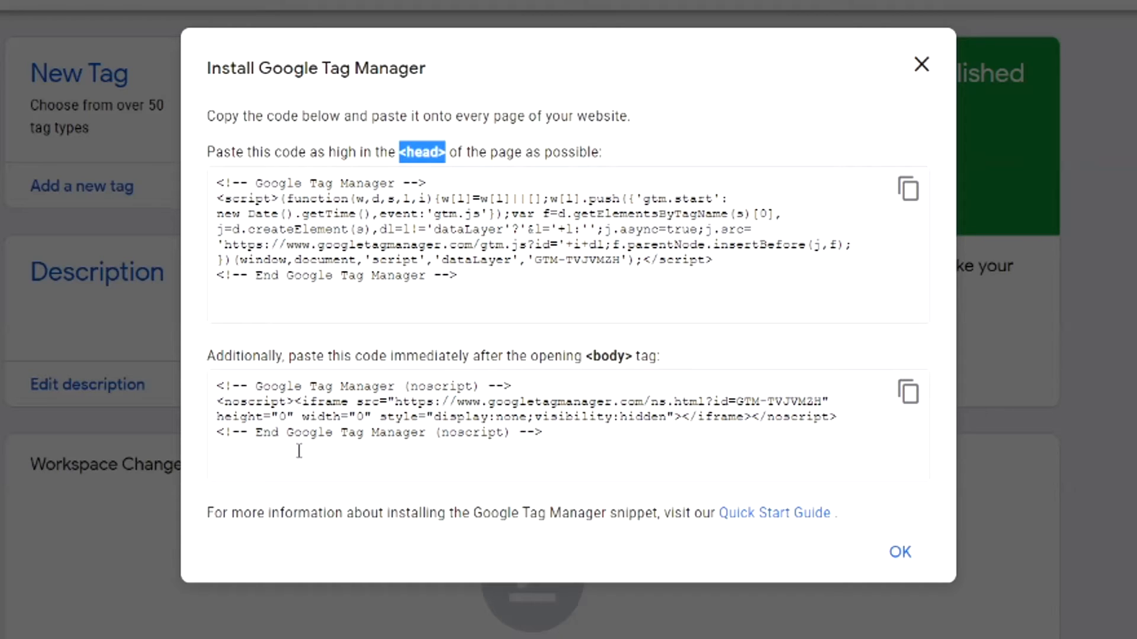
{"action": "double_click", "coordinate": [285, 432]}
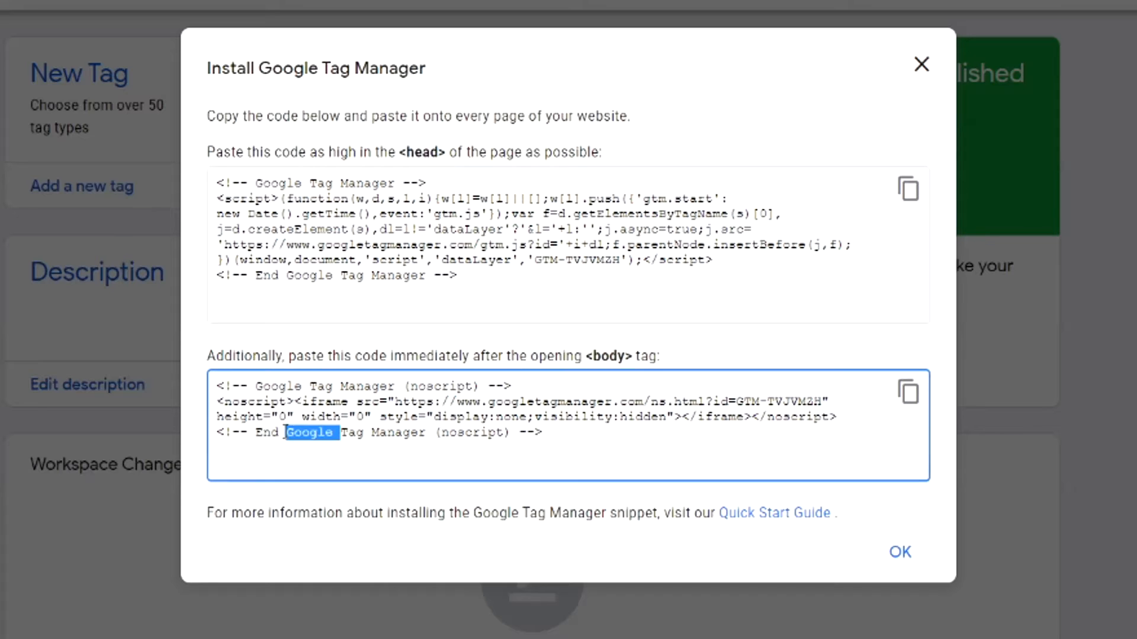
{"action": "left_click", "coordinate": [705, 248]}
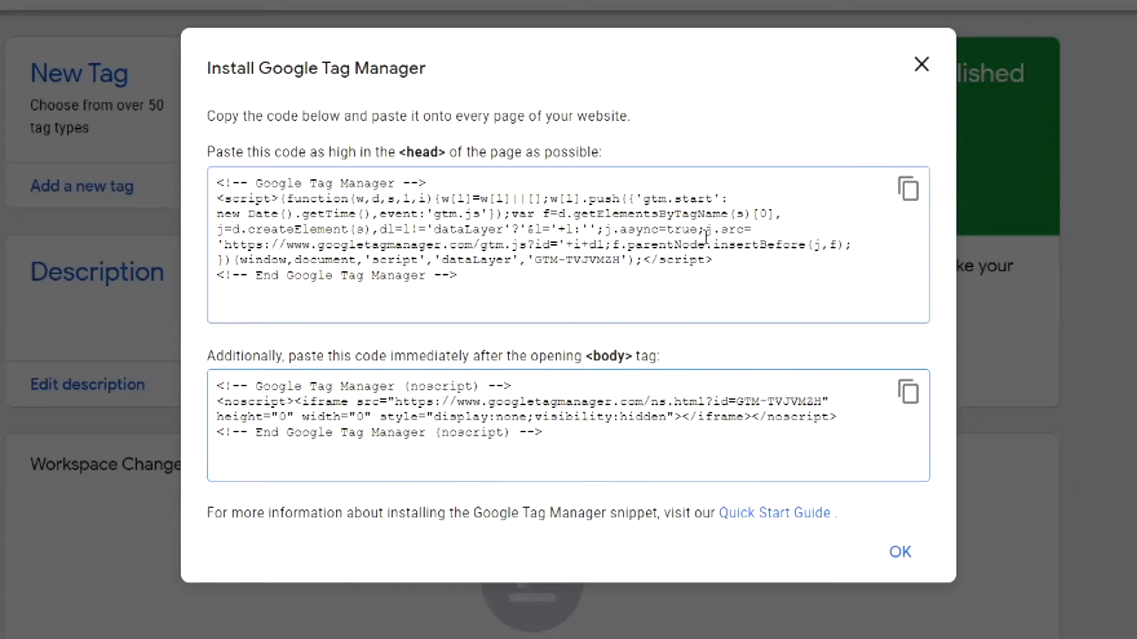
{"action": "left_click", "coordinate": [908, 189]}
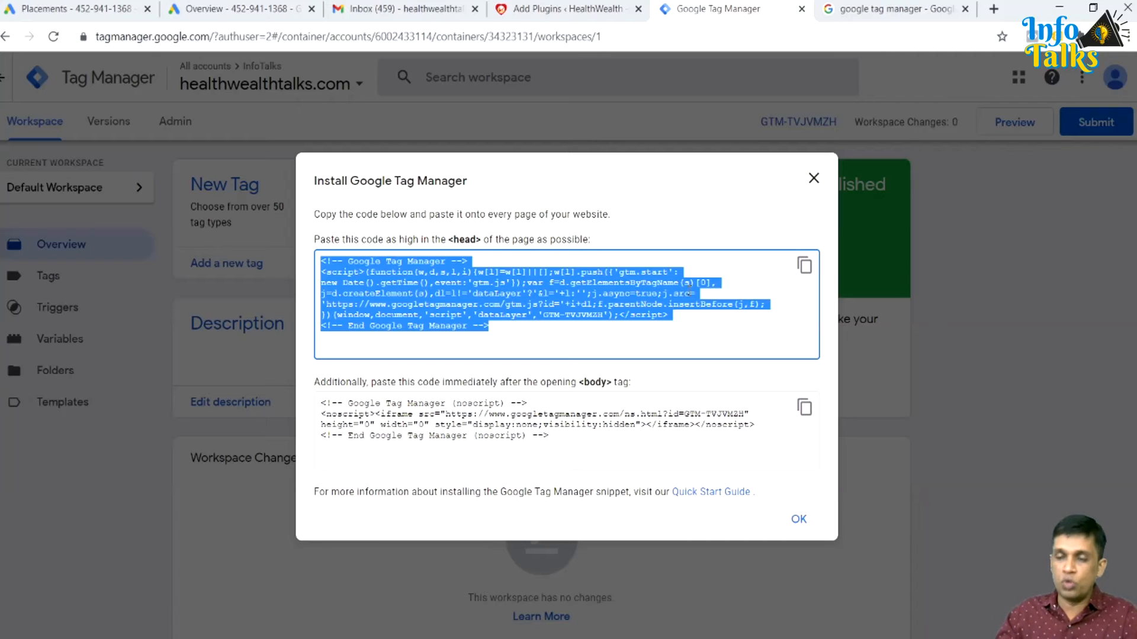
Step: Switch to the WordPress admin and open the MH Magazine theme's header.php in the Theme Editor
{"action": "left_click", "coordinate": [568, 7]}
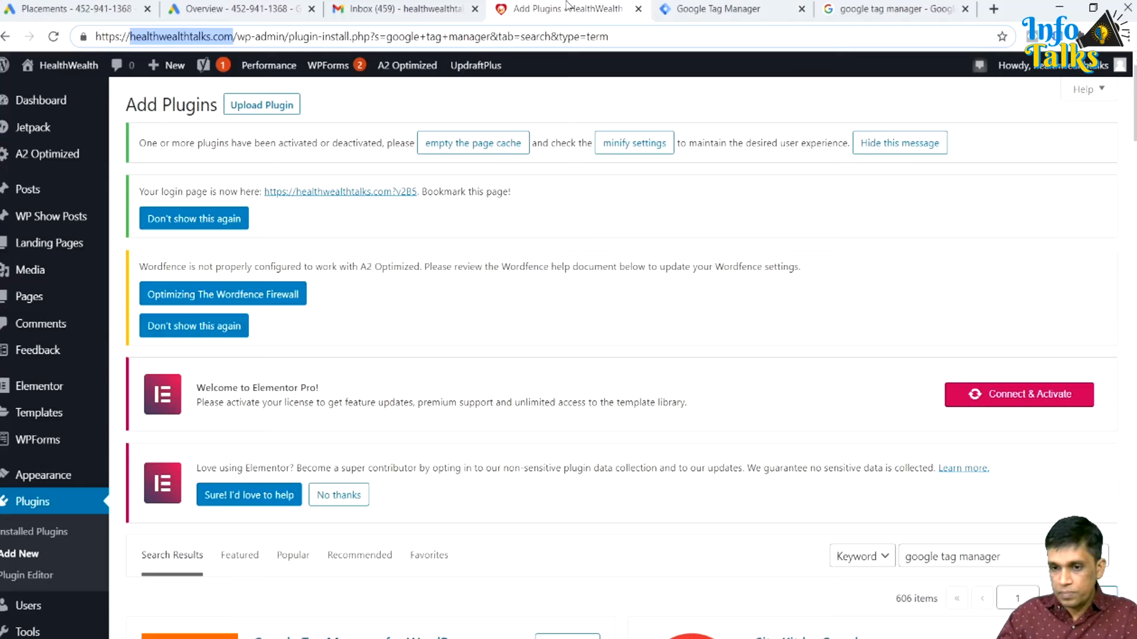
{"action": "mouse_move", "coordinate": [31, 450]}
{"action": "scroll", "coordinate": [31, 450], "scroll_direction": "down", "scroll_amount": 2}
{"action": "scroll", "coordinate": [32, 450], "scroll_direction": "up", "scroll_amount": 2}
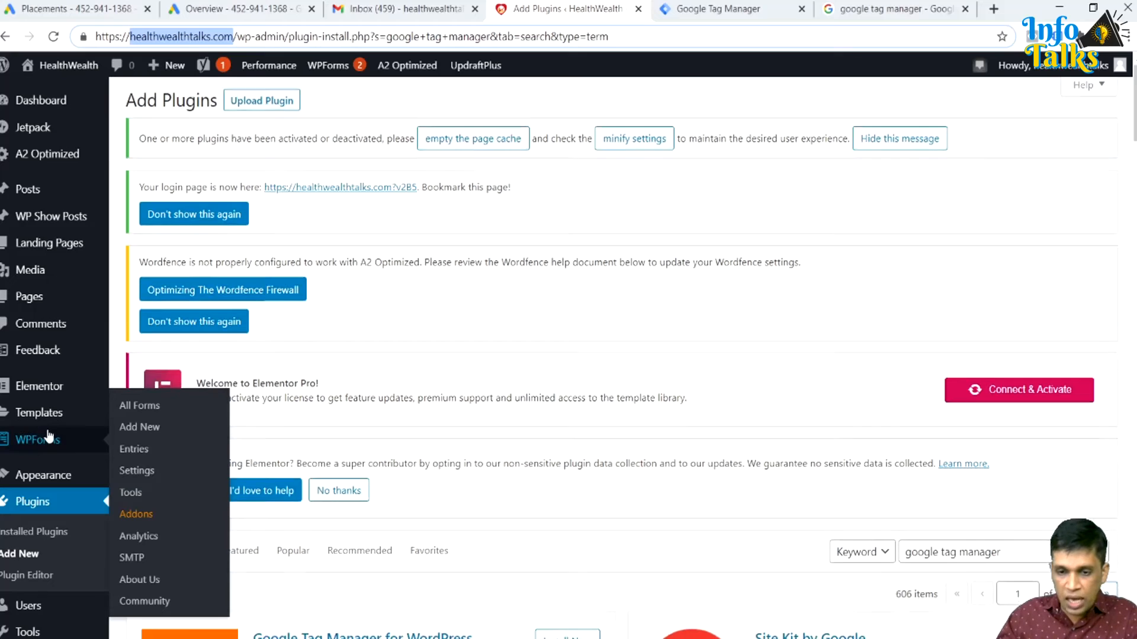
{"action": "scroll", "coordinate": [33, 450], "scroll_direction": "down", "scroll_amount": 1}
{"action": "mouse_move", "coordinate": [36, 396]}
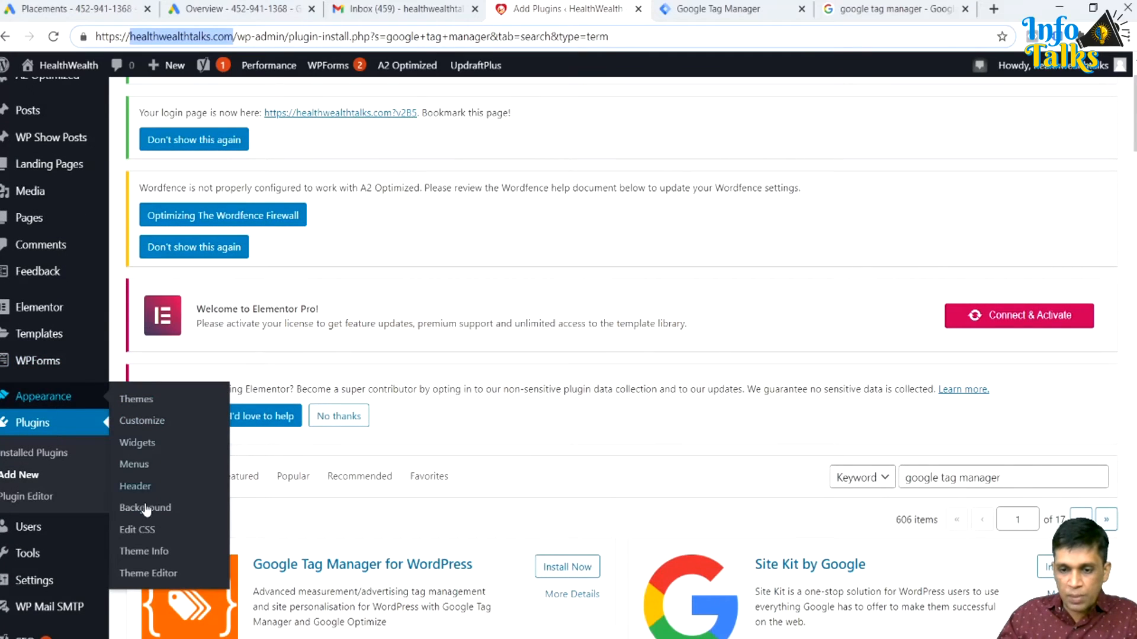
{"action": "left_click", "coordinate": [148, 574]}
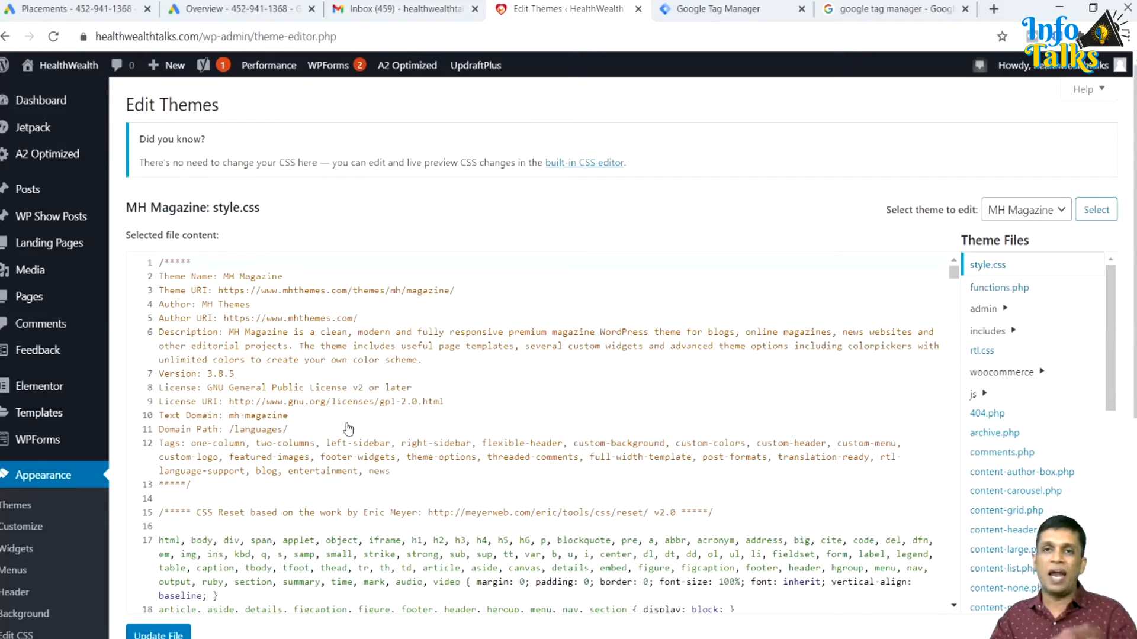
{"action": "scroll", "coordinate": [1032, 447], "scroll_direction": "down", "scroll_amount": 4}
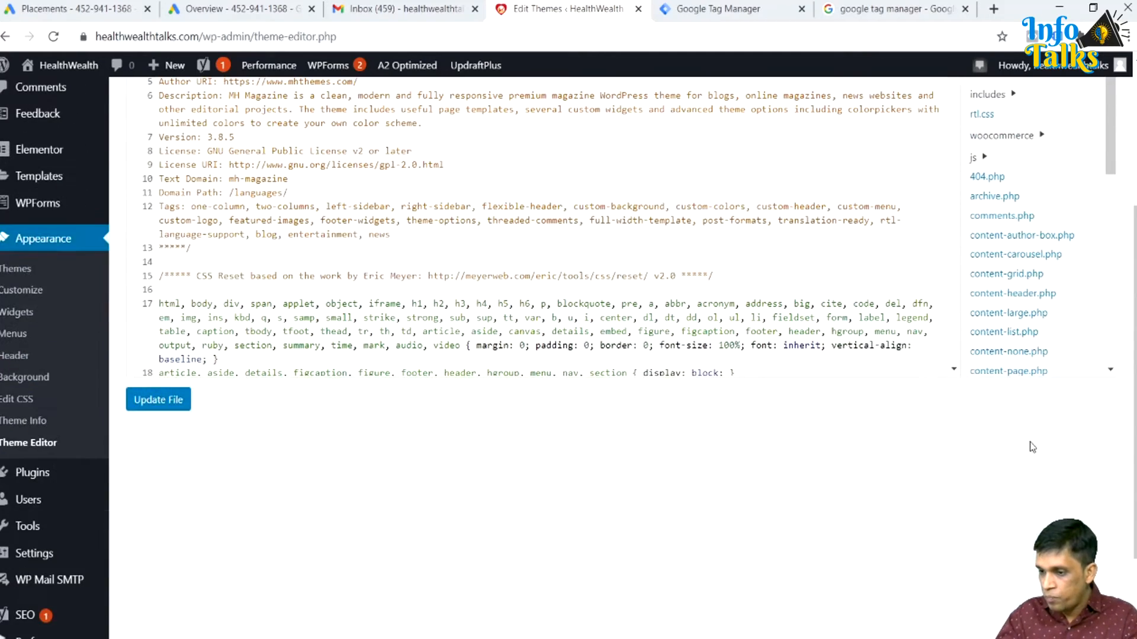
{"action": "scroll", "coordinate": [1064, 289], "scroll_direction": "down", "scroll_amount": 4}
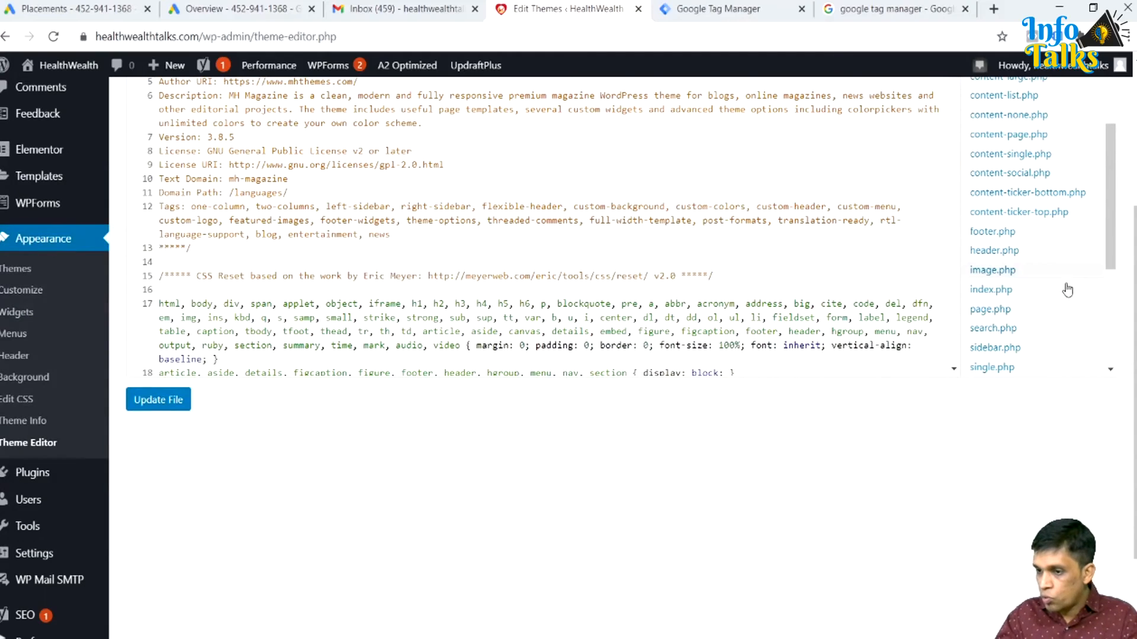
{"action": "left_click", "coordinate": [1029, 259]}
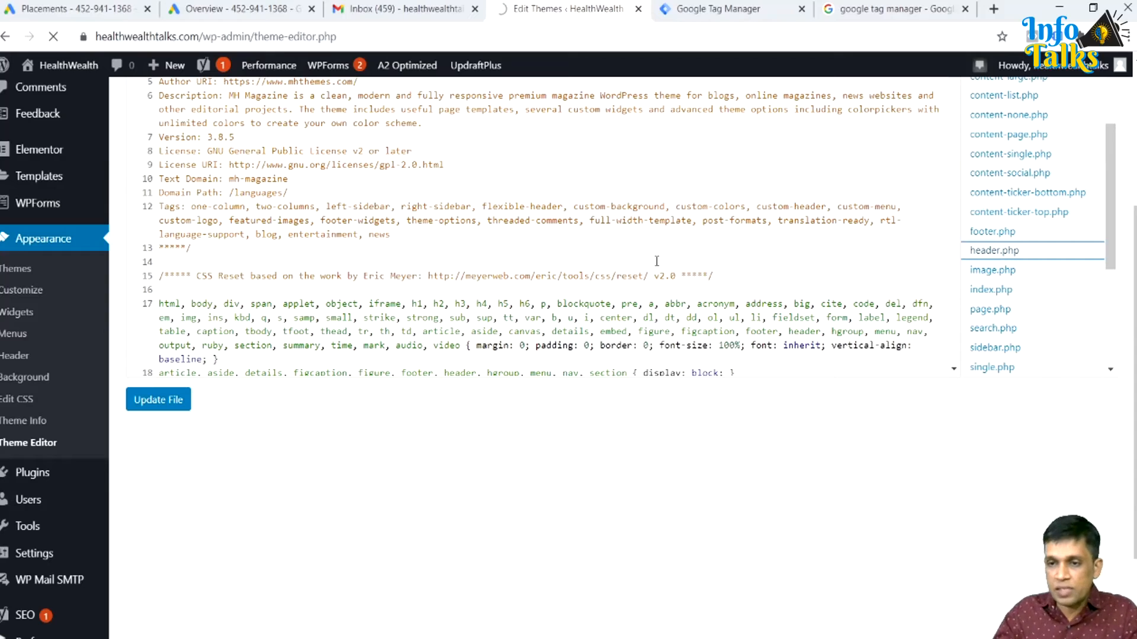
{"action": "scroll", "coordinate": [490, 356], "scroll_direction": "up", "scroll_amount": 4}
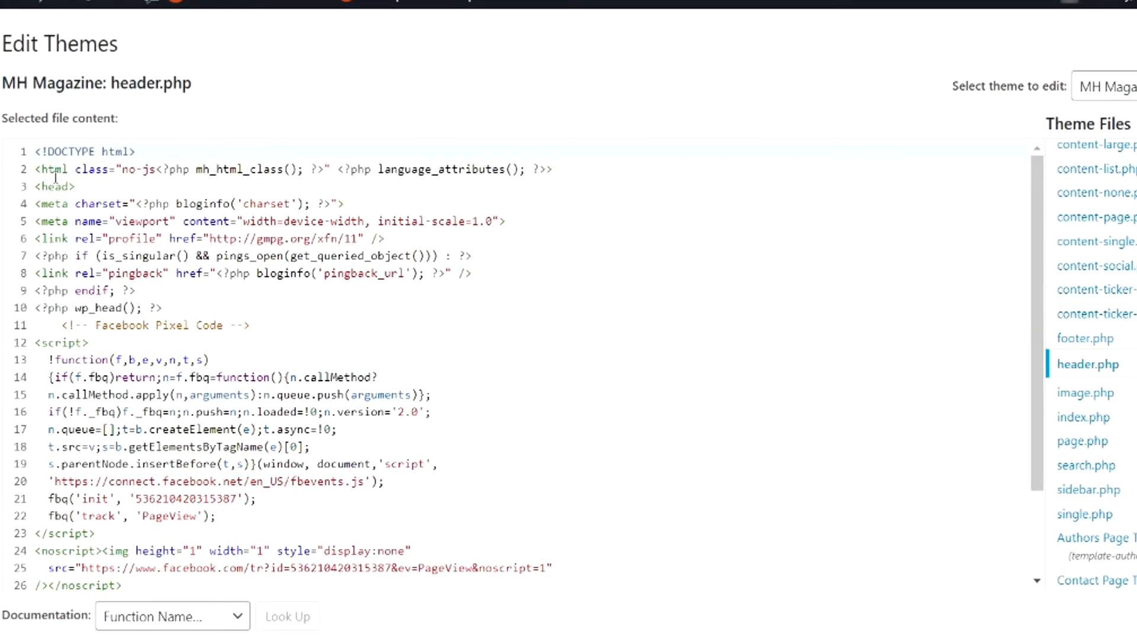
Step: Examine header.php for the opening and closing head tags and the code placed between them
{"action": "left_click_drag", "start_coordinate": [112, 83], "coordinate": [247, 66]}
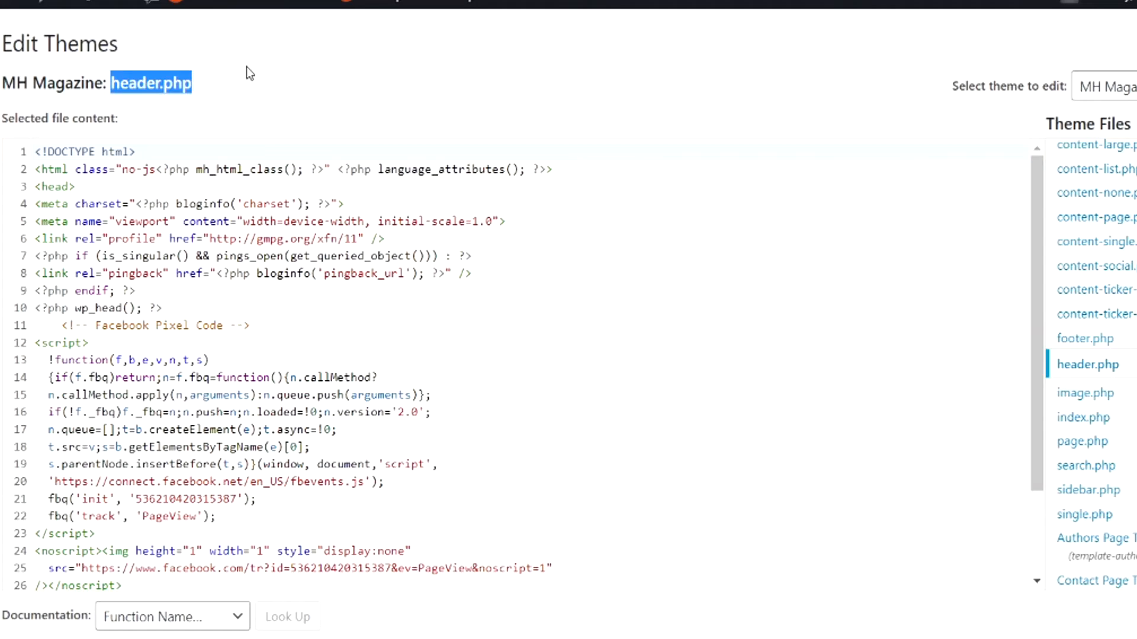
{"action": "left_click", "coordinate": [116, 256]}
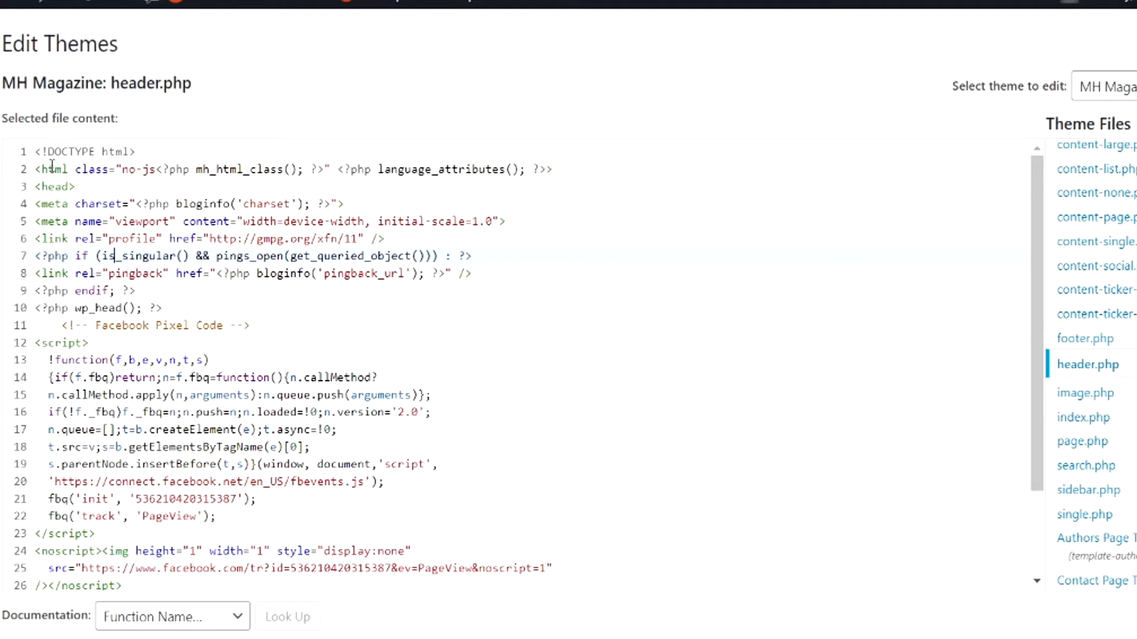
{"action": "left_click_drag", "start_coordinate": [35, 187], "coordinate": [62, 187]}
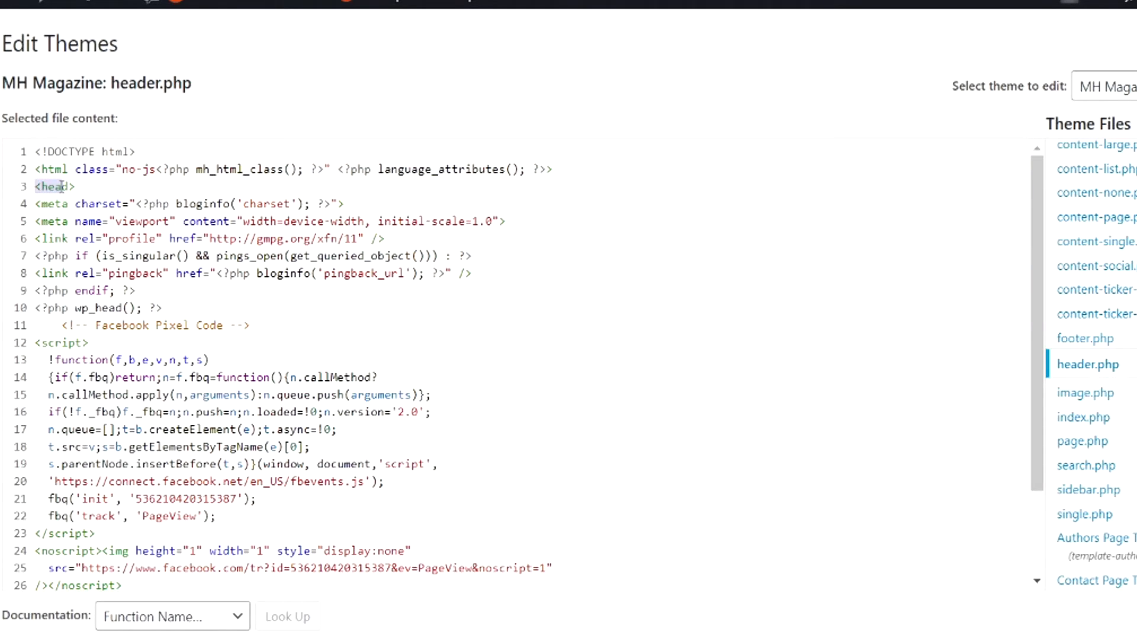
{"action": "scroll", "coordinate": [96, 307], "scroll_direction": "down", "scroll_amount": 2}
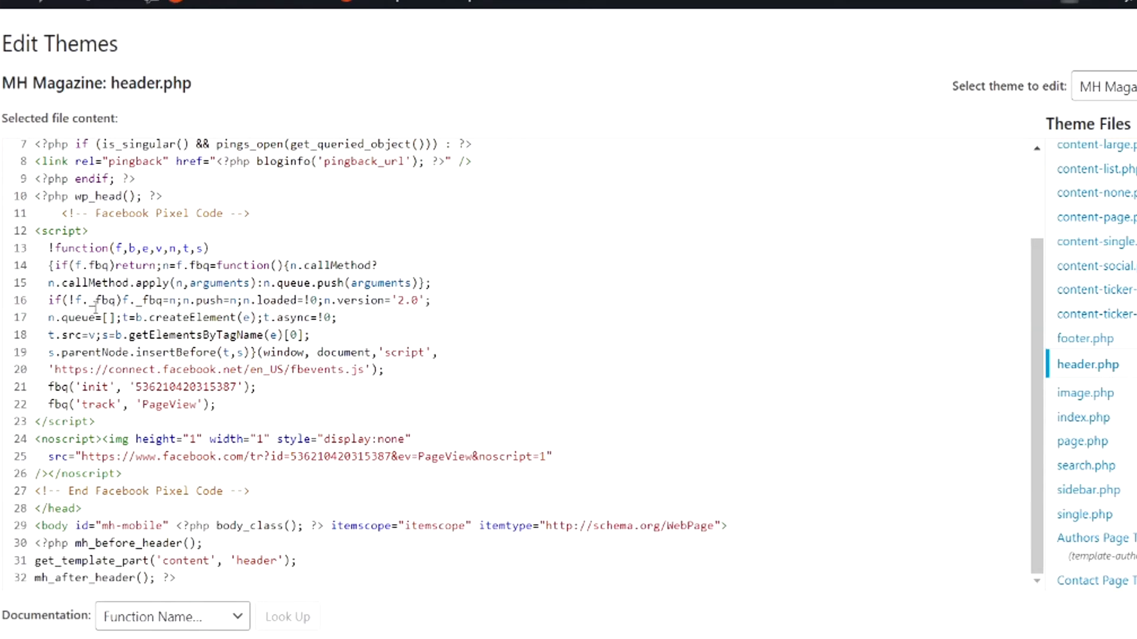
{"action": "left_click", "coordinate": [74, 508]}
{"action": "scroll", "coordinate": [90, 485], "scroll_direction": "up", "scroll_amount": 2}
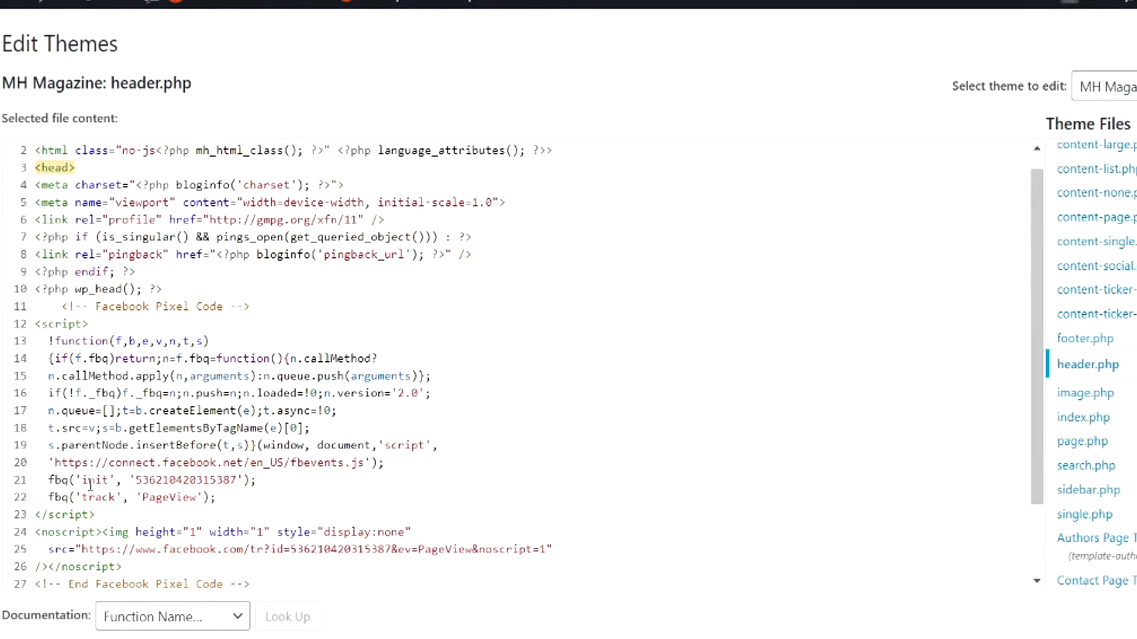
{"action": "scroll", "coordinate": [90, 486], "scroll_direction": "up", "scroll_amount": 1}
{"action": "scroll", "coordinate": [90, 485], "scroll_direction": "down", "scroll_amount": 2}
{"action": "scroll", "coordinate": [90, 485], "scroll_direction": "up", "scroll_amount": 3}
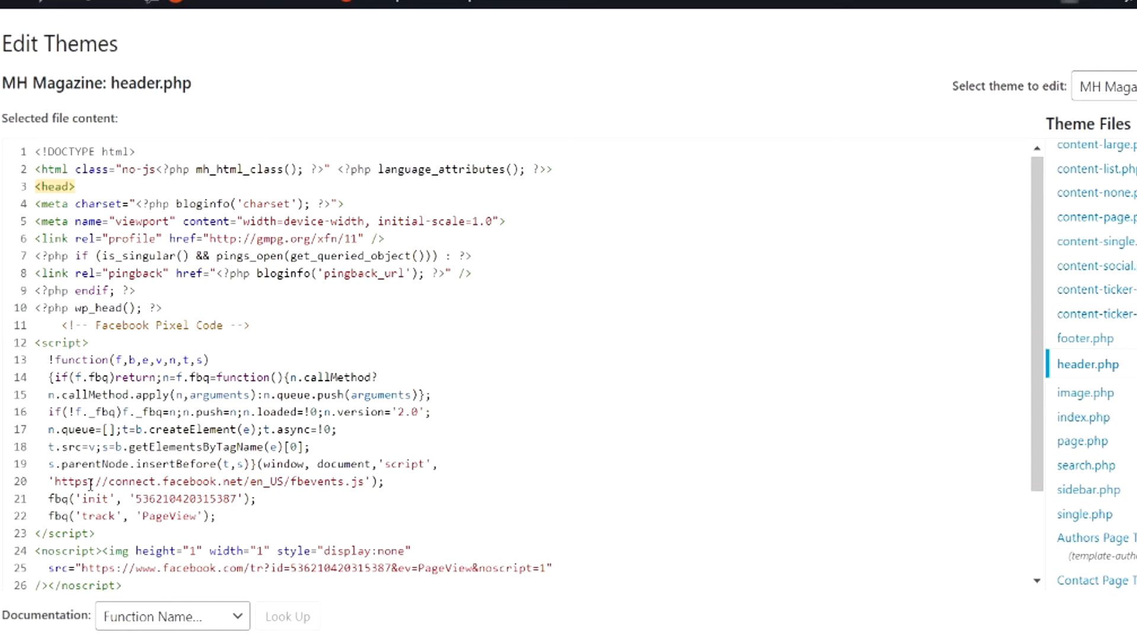
{"action": "scroll", "coordinate": [90, 485], "scroll_direction": "down", "scroll_amount": 2}
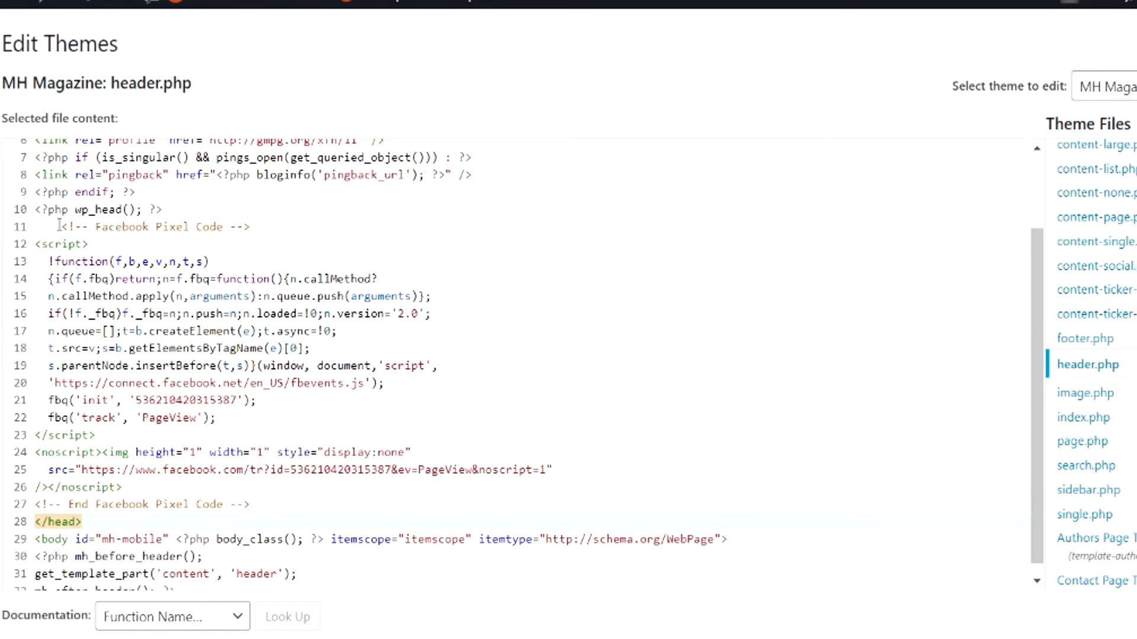
Step: Delete the whole Facebook Pixel code block, including its start and end comments, from header.php
{"action": "left_click_drag", "start_coordinate": [60, 226], "coordinate": [269, 503]}
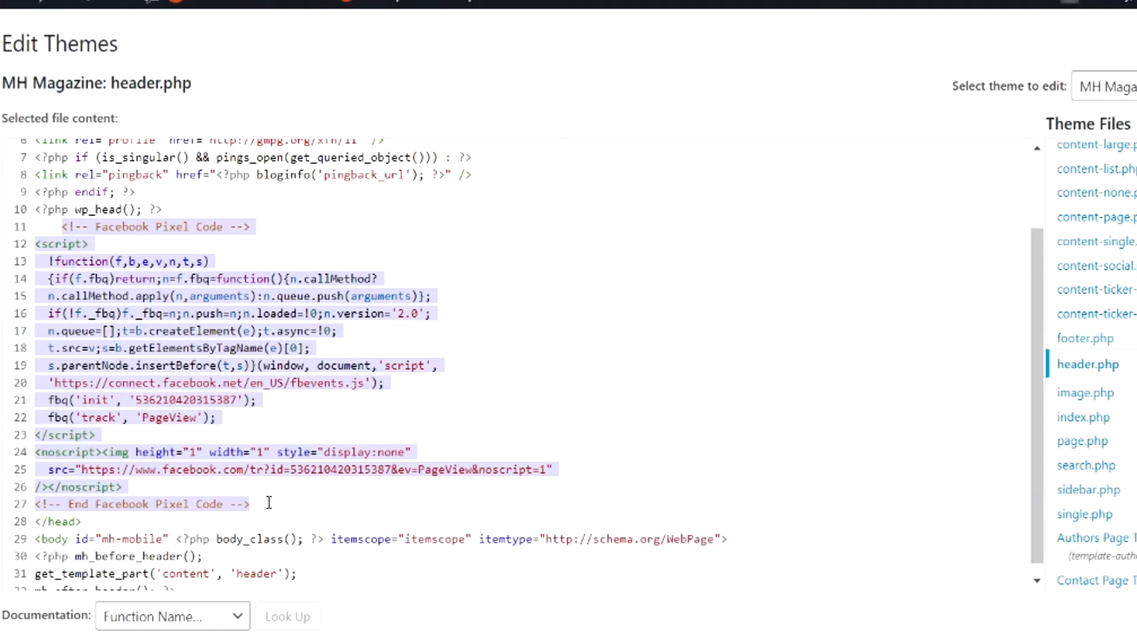
{"action": "left_click", "coordinate": [269, 503]}
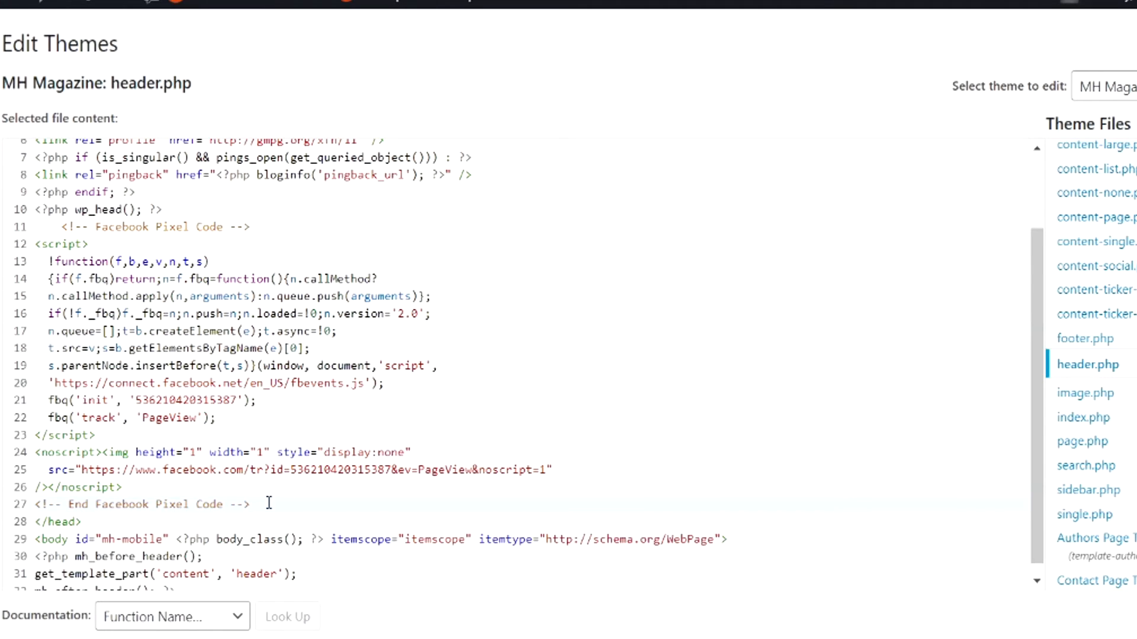
{"action": "left_click_drag", "start_coordinate": [269, 503], "coordinate": [35, 228]}
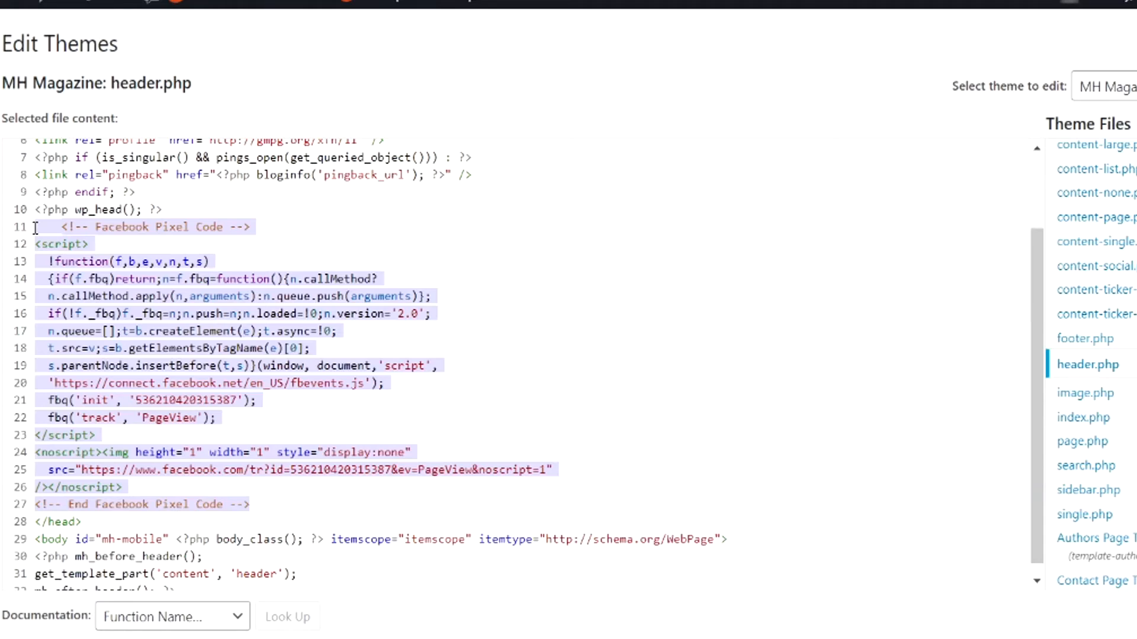
{"action": "key", "text": "BackSpace"}
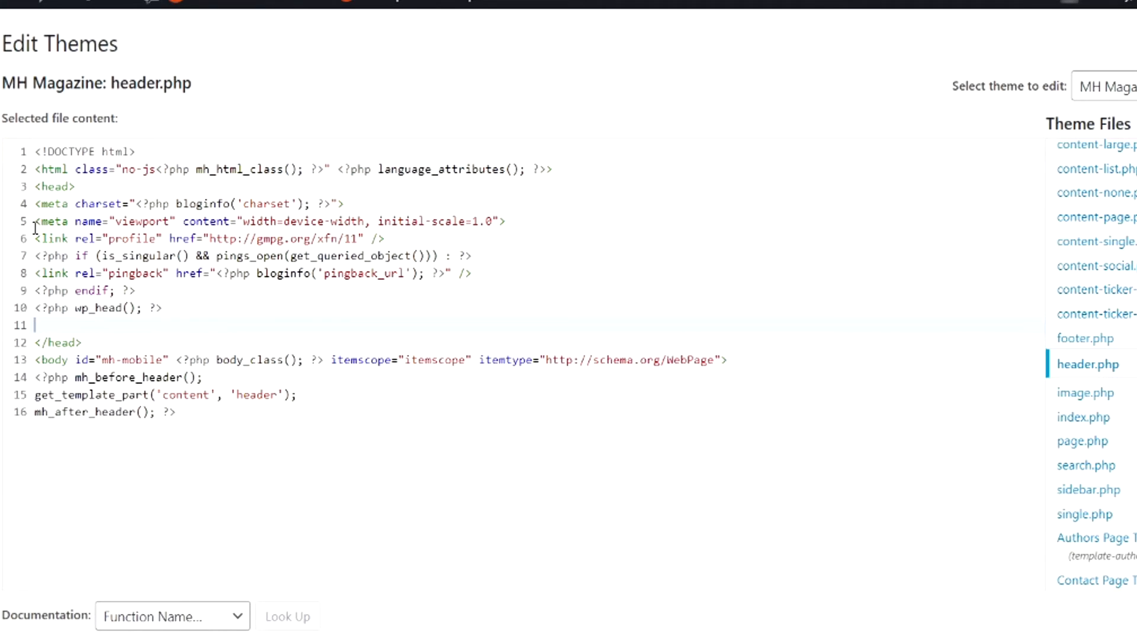
Step: Paste the copied Google Tag Manager script above the closing </head> tag, with a blank line after the wp_head() call
{"action": "key", "text": "Up"}
{"action": "type", "text": "<!-- Google Tag Manager --> <script>(function(w,d,s,l,i){w[l]=w[l]||[];w[l].push({'gtm.start': new Date().getTime(),event:'gtm.js'});var f=d.getElementsByTagName(s)[0], j=d.createElement(s),dl=l!='dataLayer'?'&l='+l:'';j.async=true;j.src= 'https://www.googletagmanager.com/gtm.js?id='+i+dl;f.parentNode.insertBefore(j,f); })(window,document,'script','dataLayer','GTM-TVJVMZH');</script> <!-- End Google Tag Manager -->"}
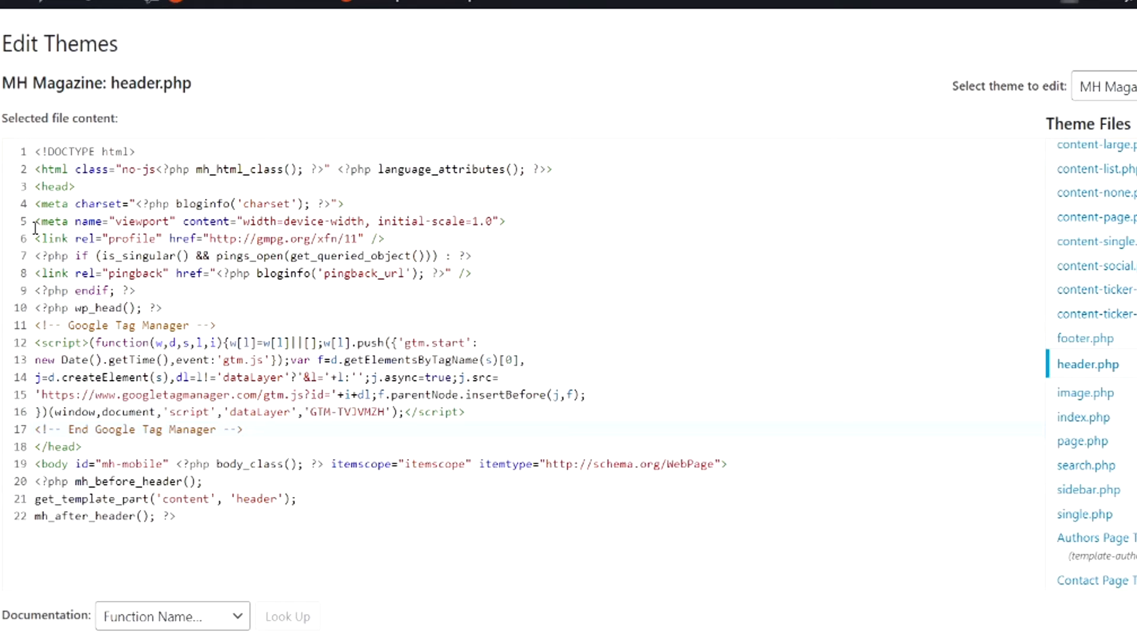
{"action": "left_click", "coordinate": [35, 325]}
{"action": "key", "text": "Return"}
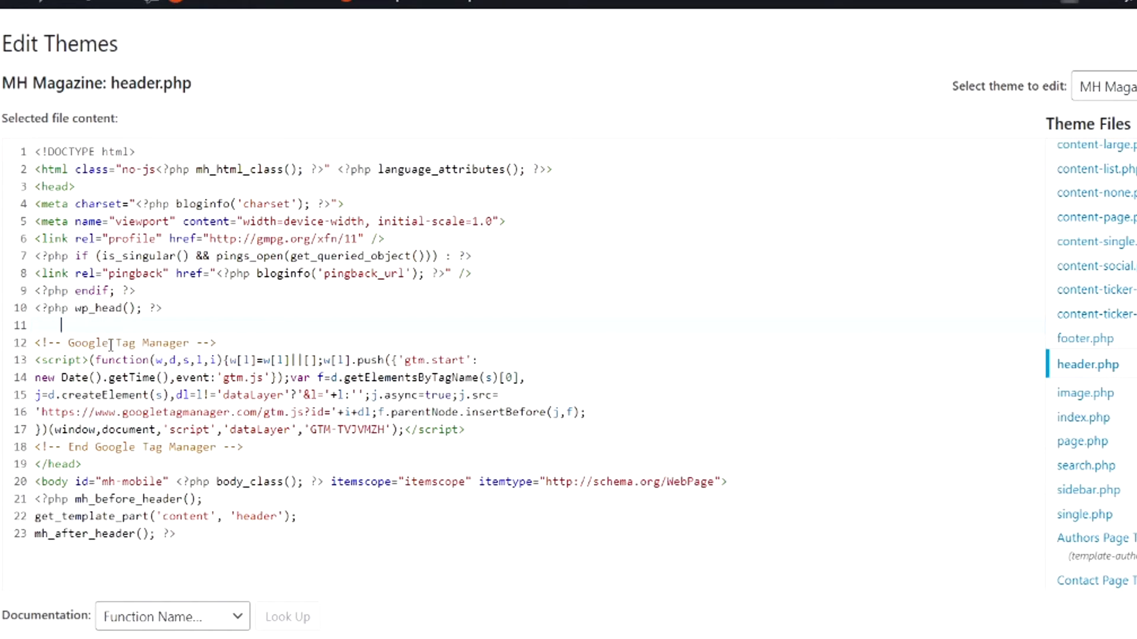
{"action": "left_click_drag", "start_coordinate": [68, 343], "coordinate": [196, 344]}
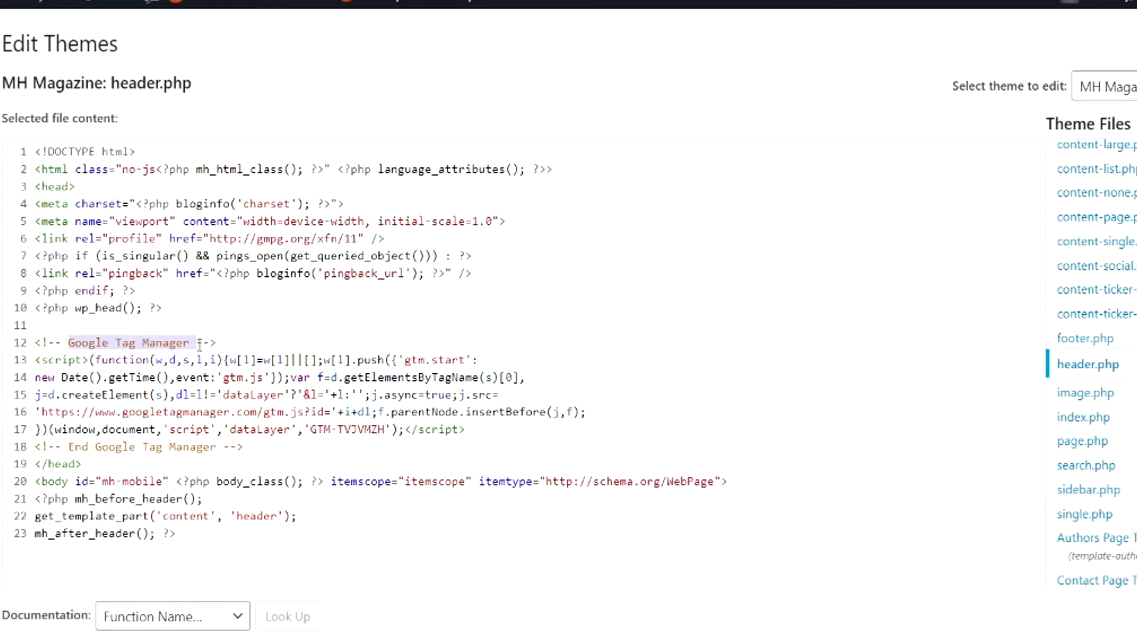
{"action": "left_click_drag", "start_coordinate": [69, 450], "coordinate": [139, 448]}
{"action": "triple_click", "coordinate": [58, 466]}
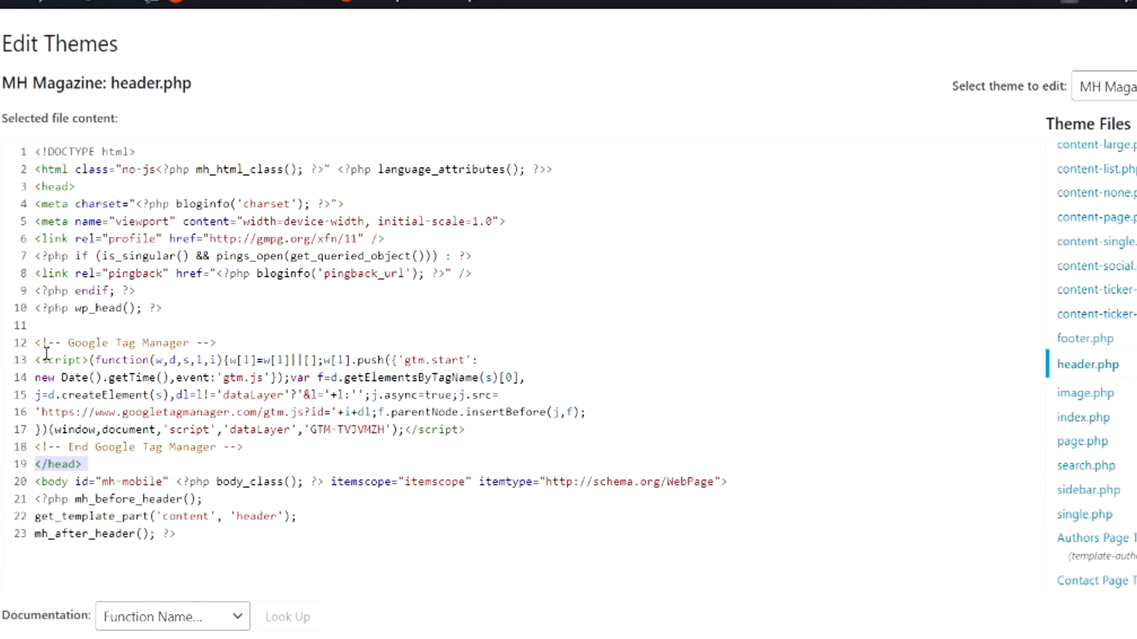
{"action": "left_click_drag", "start_coordinate": [35, 343], "coordinate": [243, 448]}
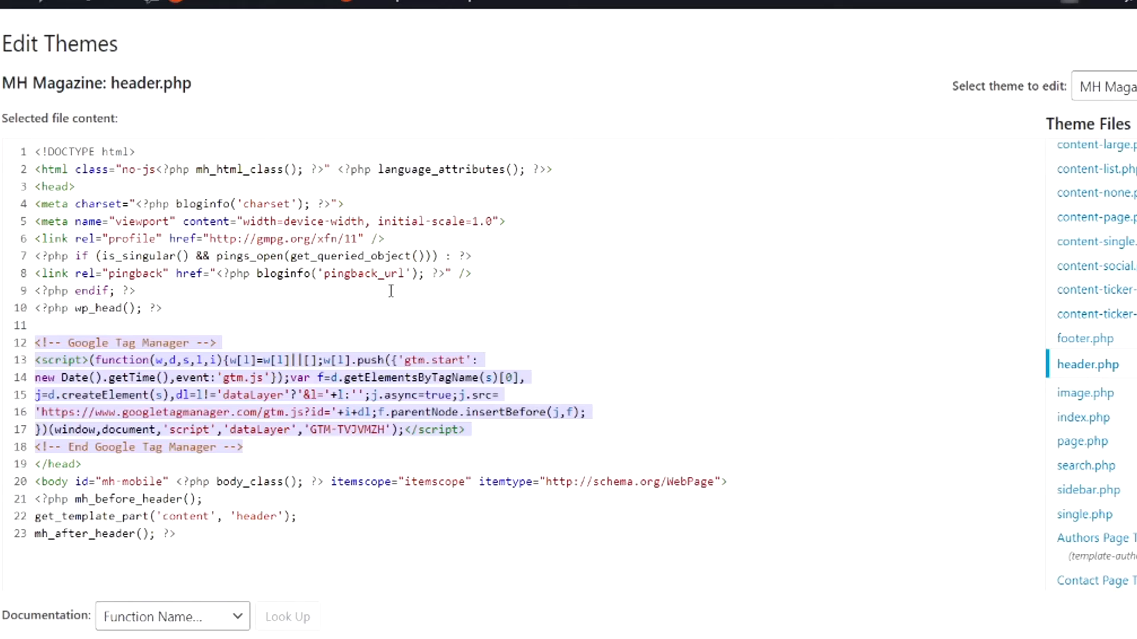
Step: Copy Tag Manager's noscript snippet to the line directly after the opening <body> tag in header.php and update the file
{"action": "left_click", "coordinate": [707, 1]}
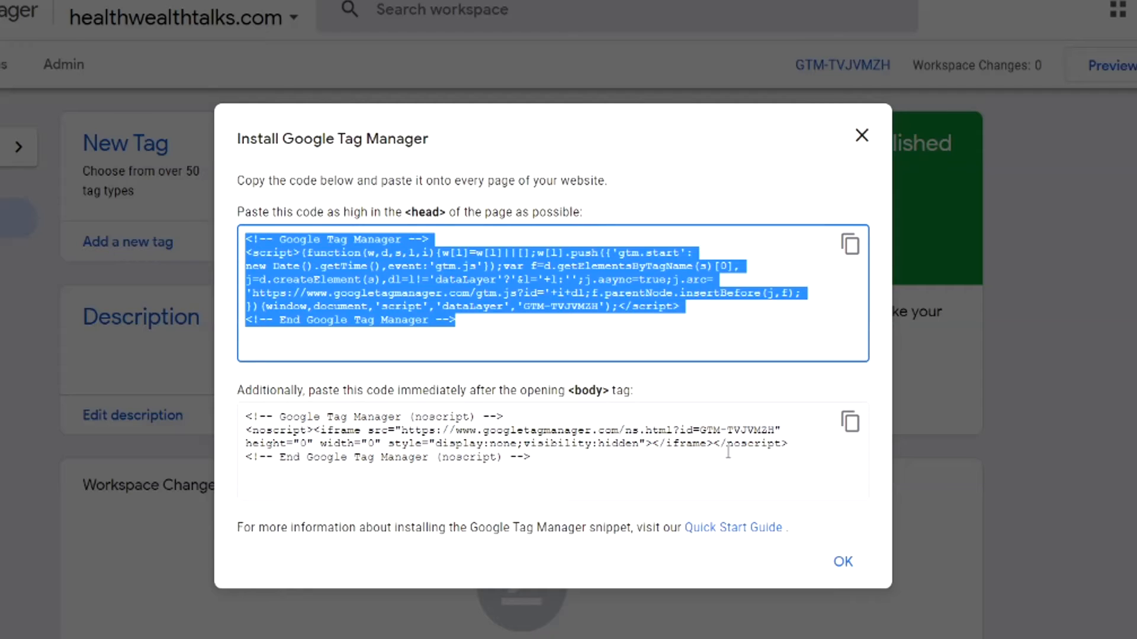
{"action": "left_click", "coordinate": [851, 424]}
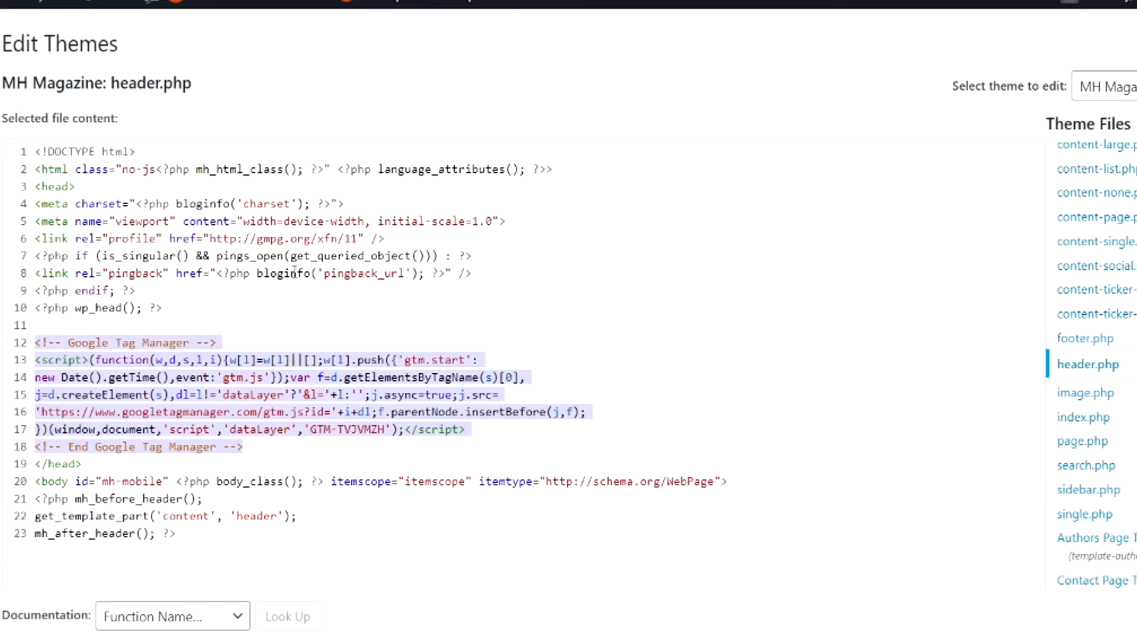
{"action": "left_click", "coordinate": [59, 487]}
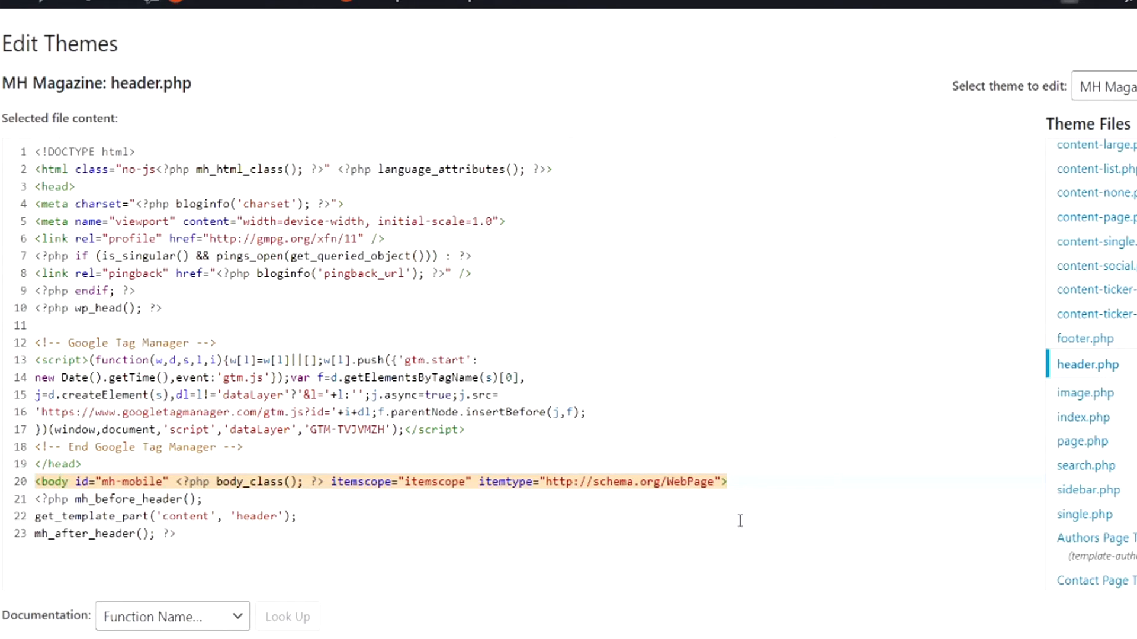
{"action": "left_click", "coordinate": [740, 486]}
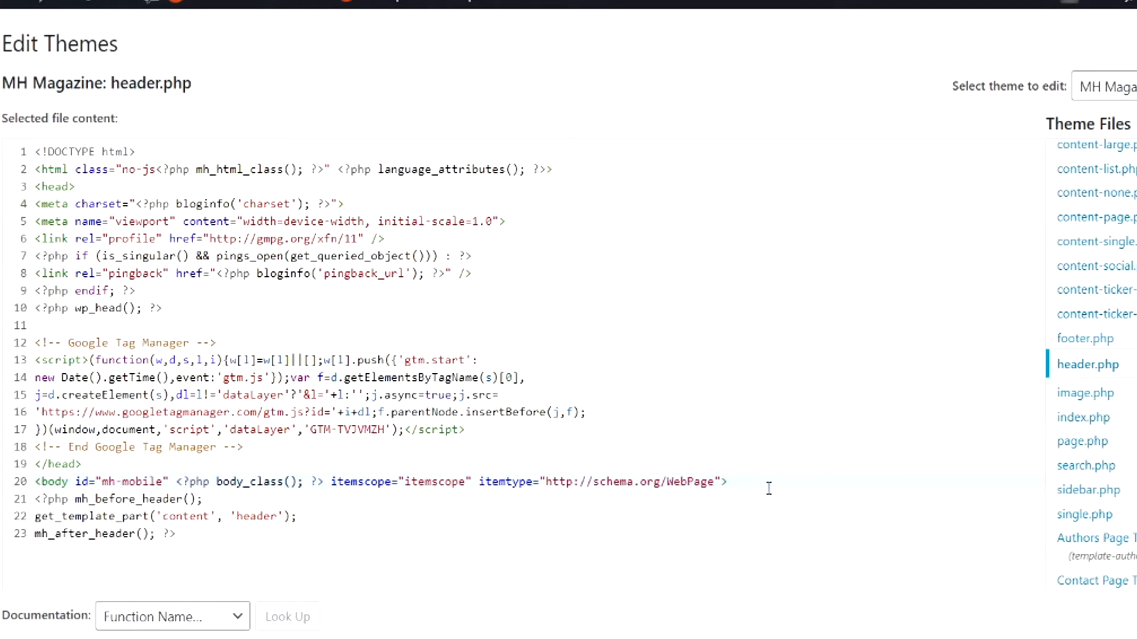
{"action": "key", "text": "Return"}
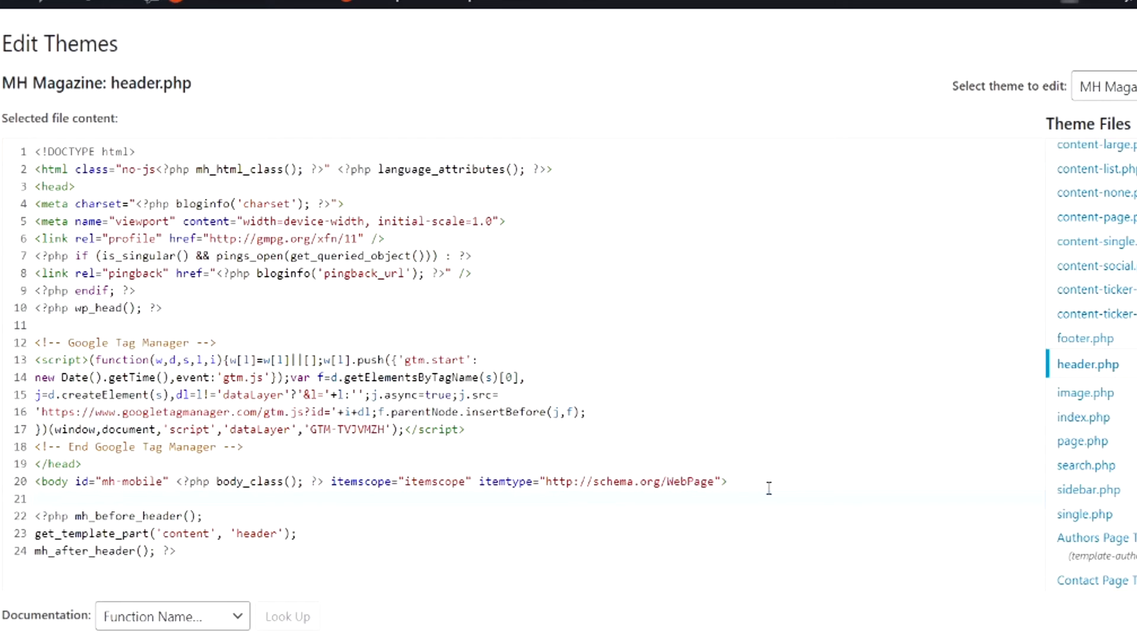
{"action": "key", "text": "ctrl+v"}
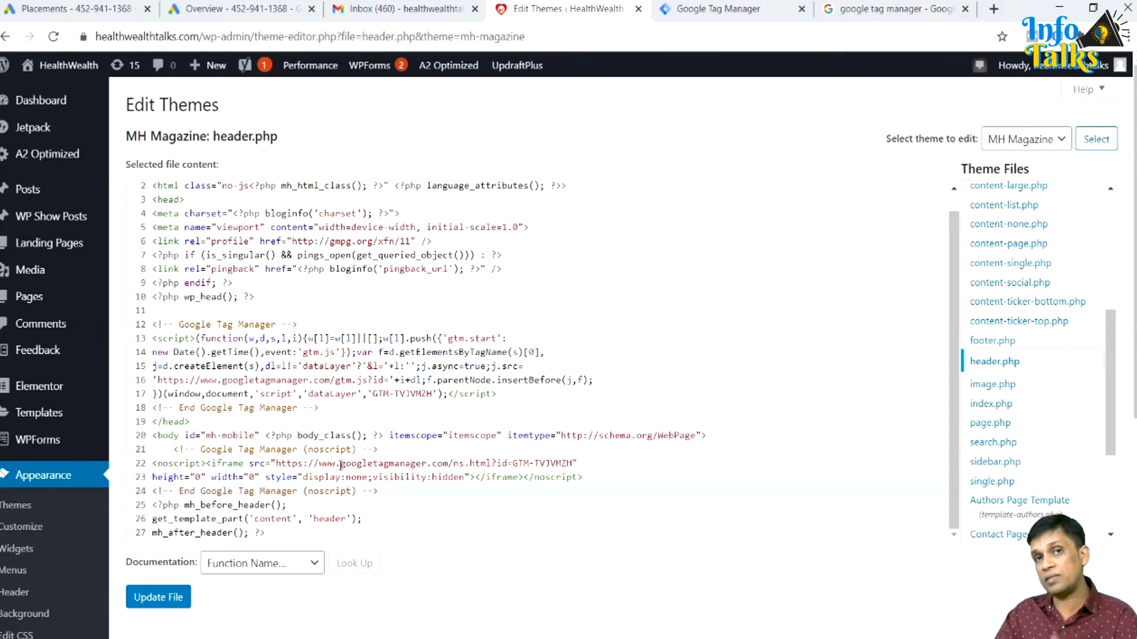
{"action": "left_click", "coordinate": [155, 600]}
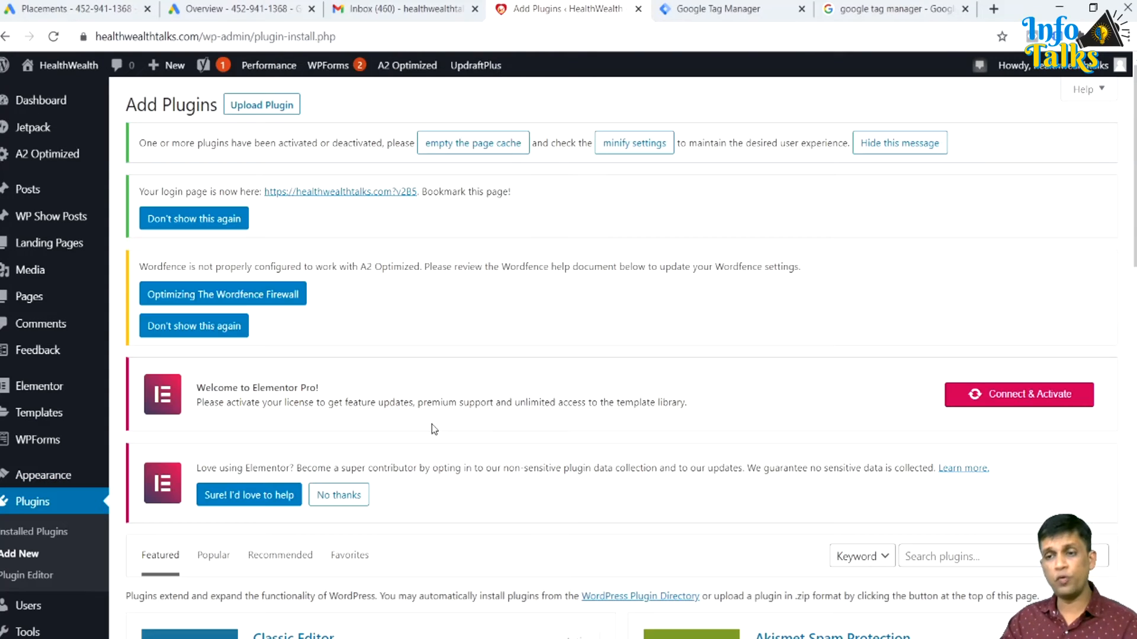
Step: Search the WordPress plugins for "google tag manager", and install and activate Google Tag Manager for WordPress
{"action": "scroll", "coordinate": [431, 424], "scroll_direction": "down", "scroll_amount": 5}
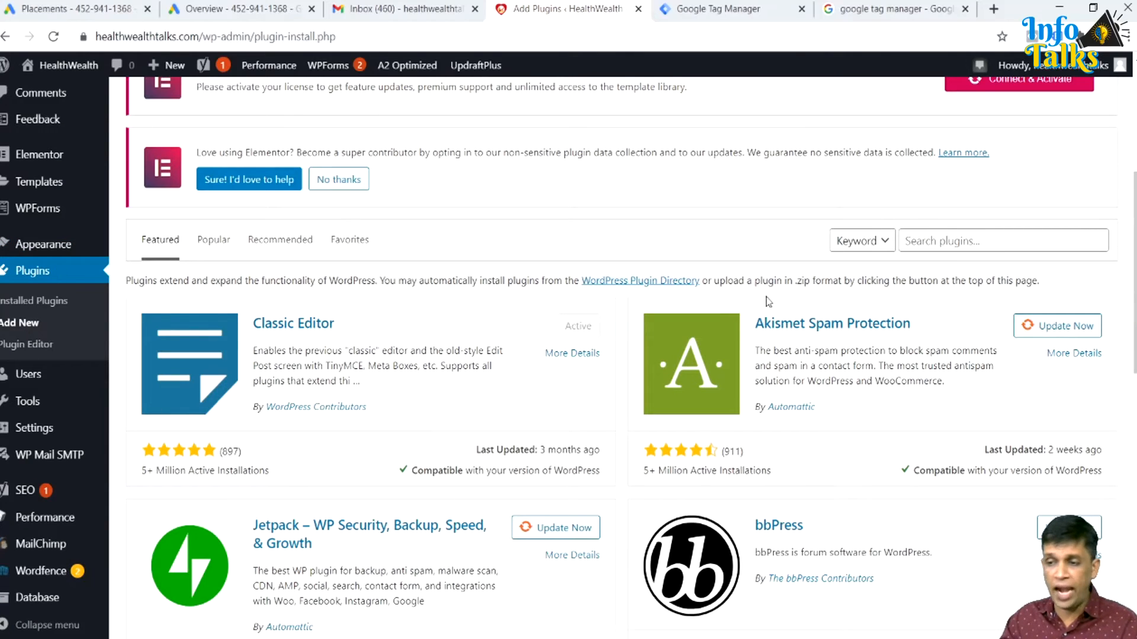
{"action": "left_click", "coordinate": [943, 241]}
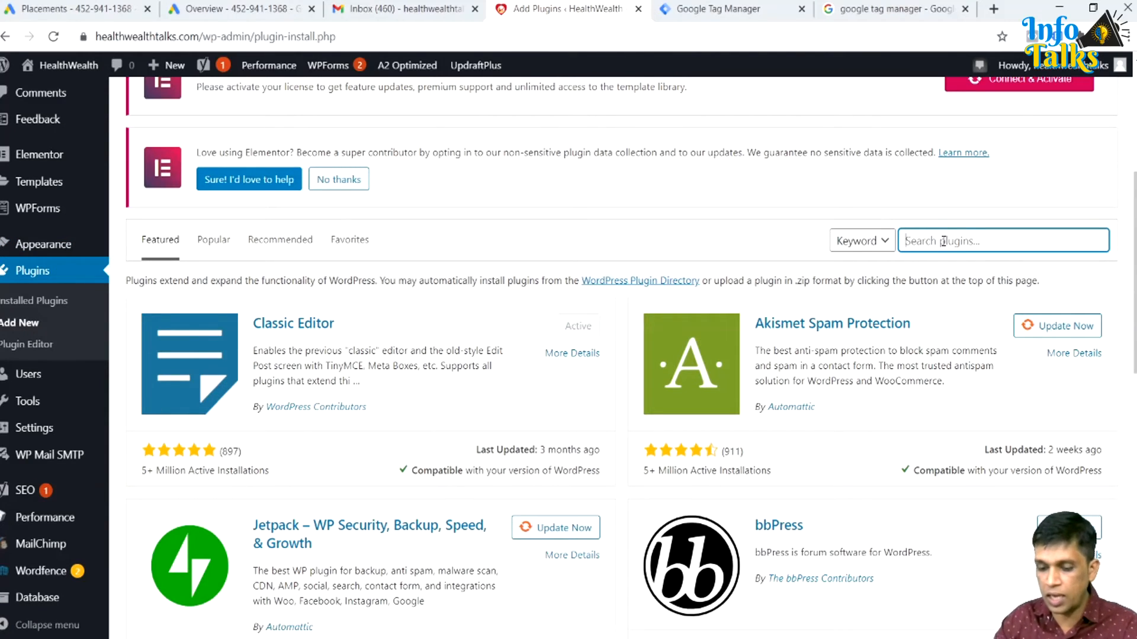
{"action": "type", "text": "google tag m"}
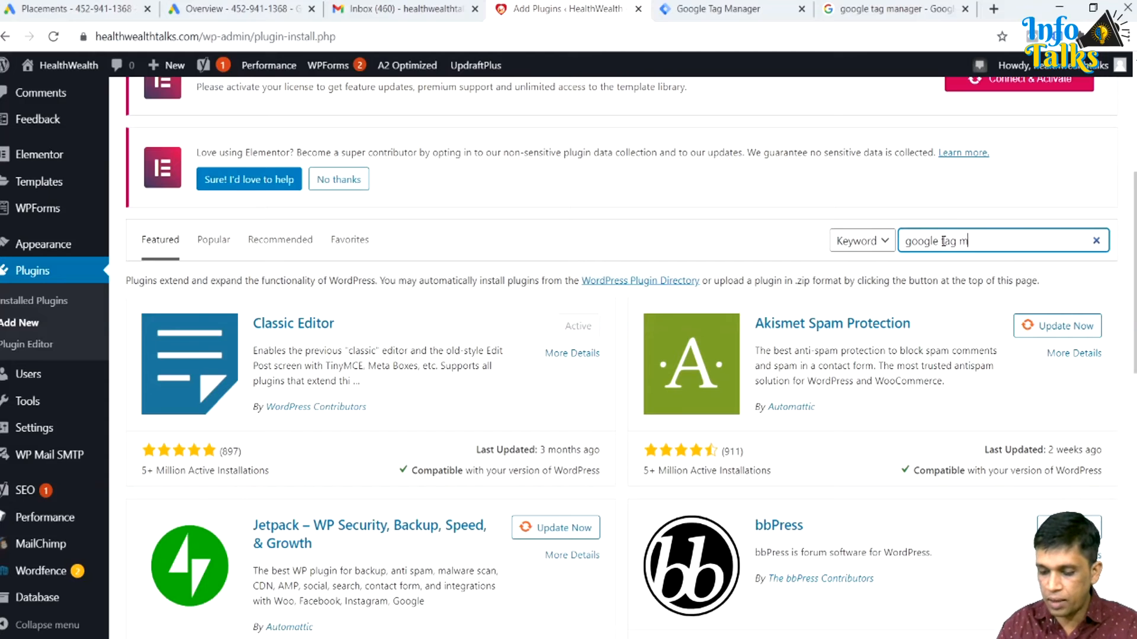
{"action": "type", "text": "anager"}
{"action": "scroll", "coordinate": [597, 291], "scroll_direction": "down", "scroll_amount": 1}
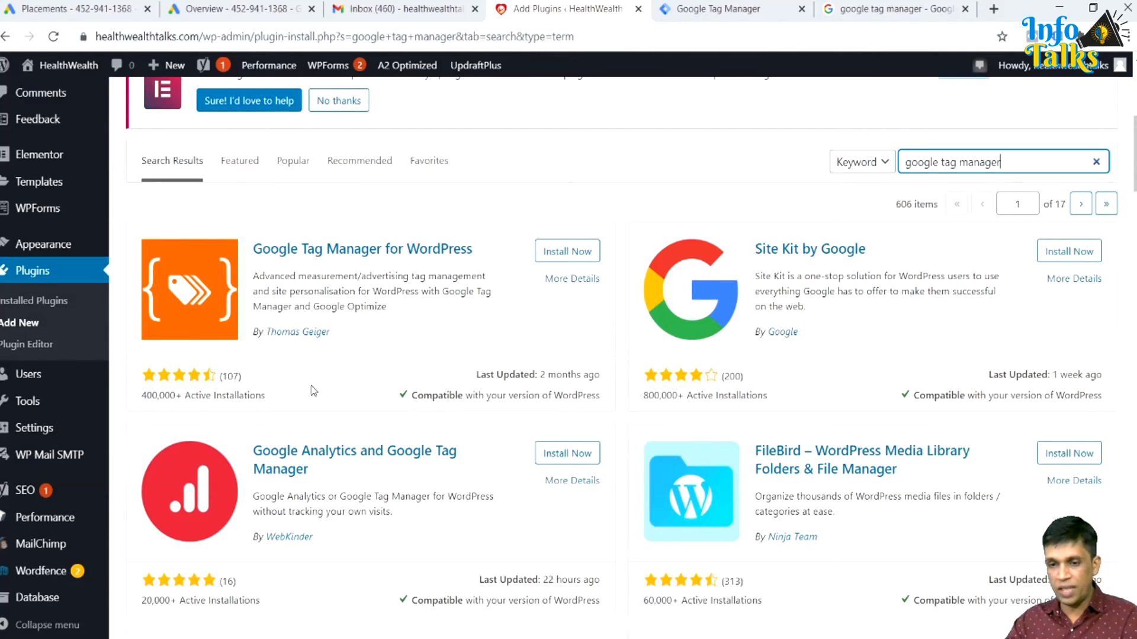
{"action": "left_click", "coordinate": [568, 253]}
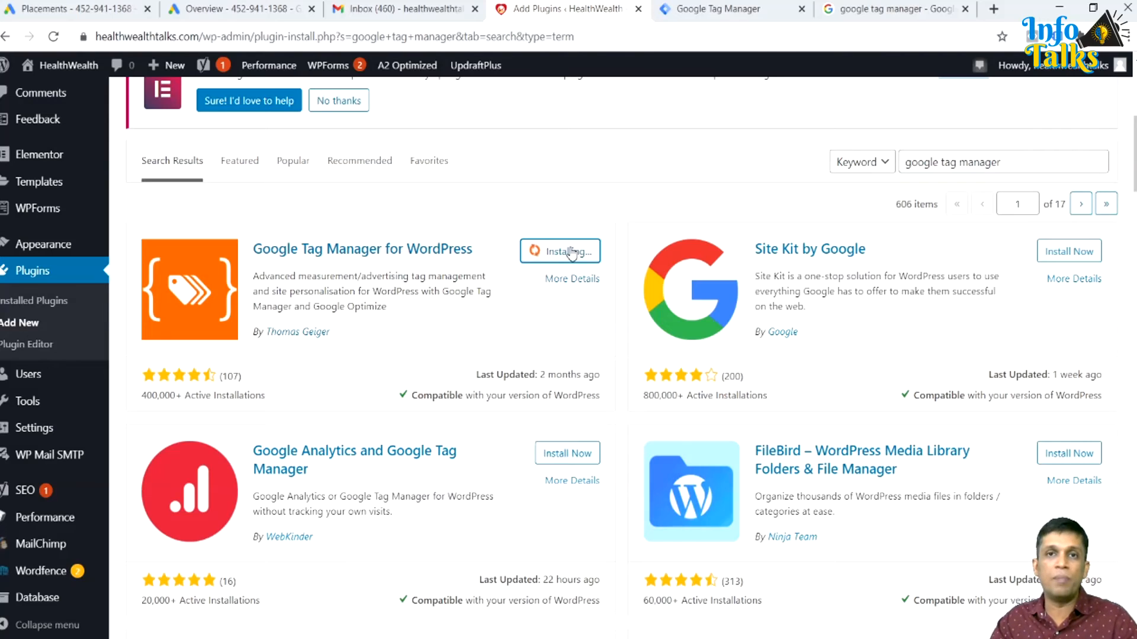
{"action": "left_click", "coordinate": [572, 252]}
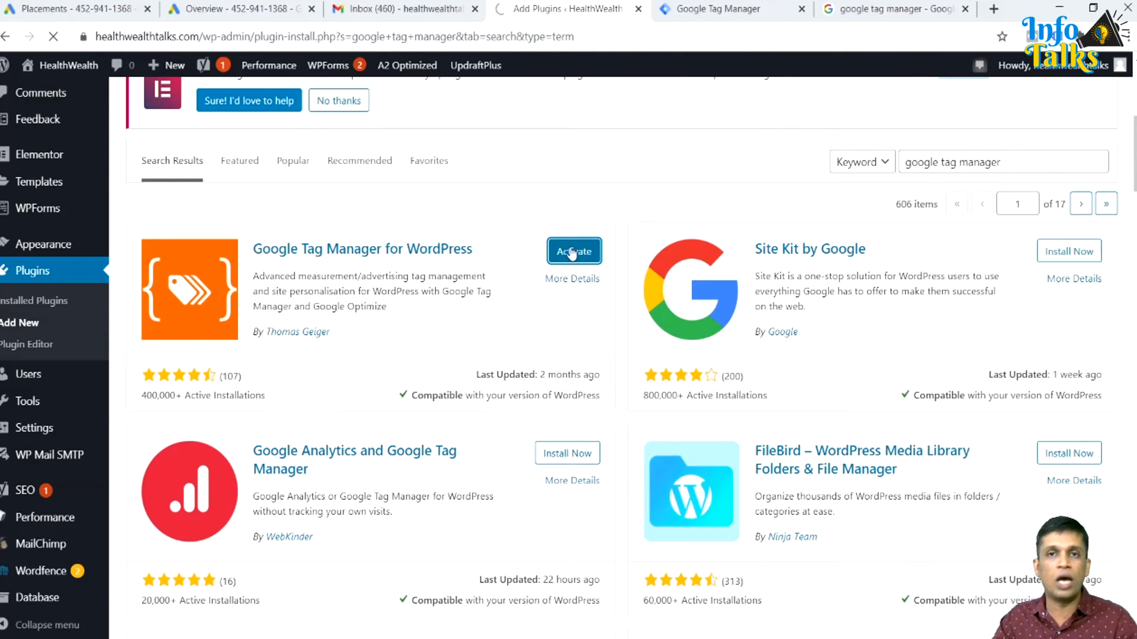
Step: Open the settings of the Google Tag Manager for WordPress plugin
{"action": "scroll", "coordinate": [571, 253], "scroll_direction": "down", "scroll_amount": 1}
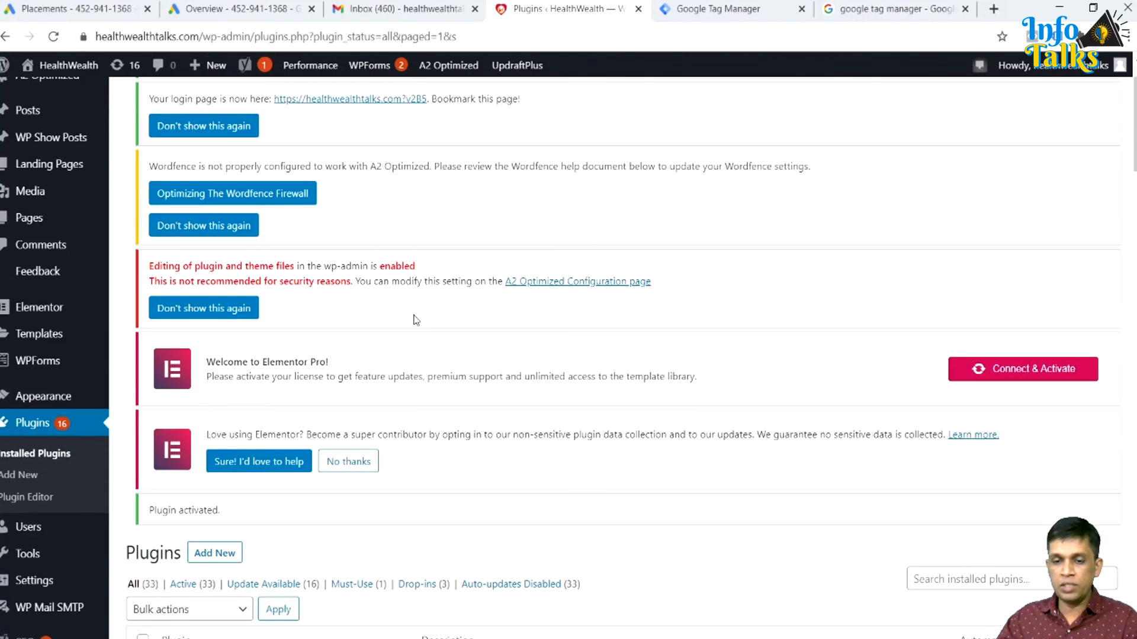
{"action": "scroll", "coordinate": [82, 453], "scroll_direction": "down", "scroll_amount": 2}
{"action": "left_click", "coordinate": [83, 452]}
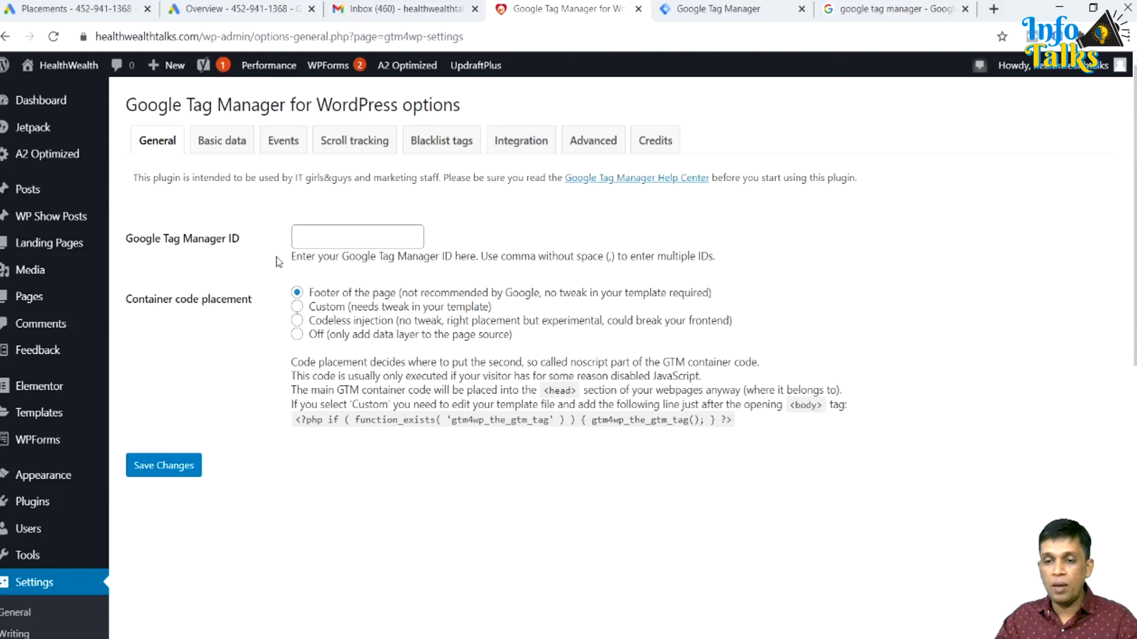
Step: Switch to Google Tag Manager and copy the healthwealthtalks.com container ID from the workspace for the plugin's Google Tag Manager ID field
{"action": "left_click", "coordinate": [326, 233]}
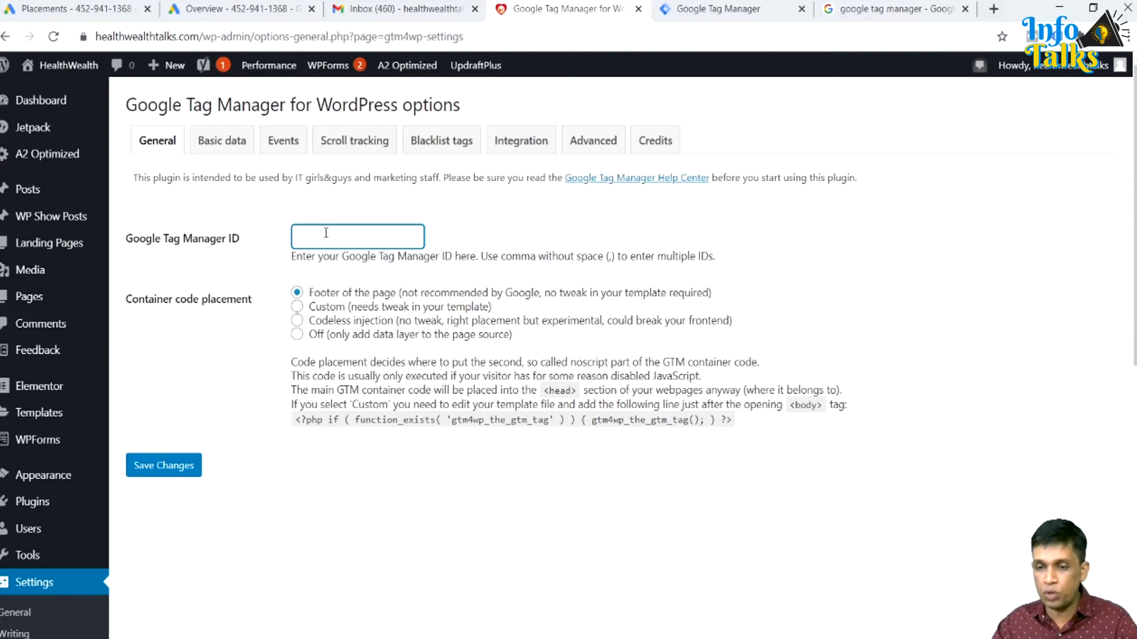
{"action": "left_click", "coordinate": [719, 8]}
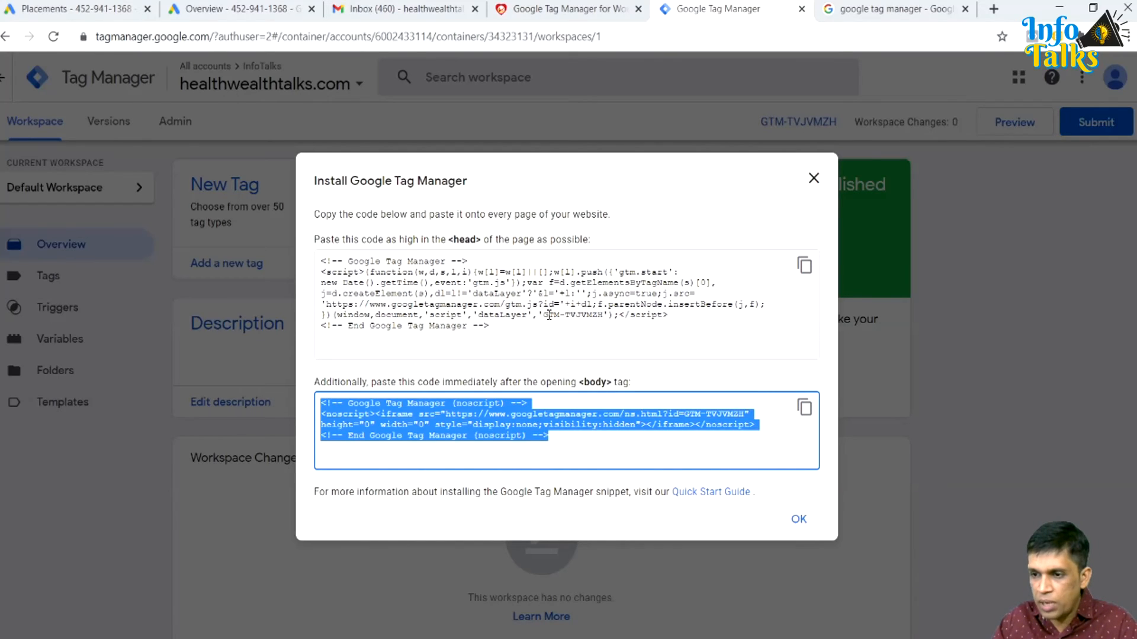
{"action": "left_click_drag", "start_coordinate": [543, 315], "coordinate": [593, 309]}
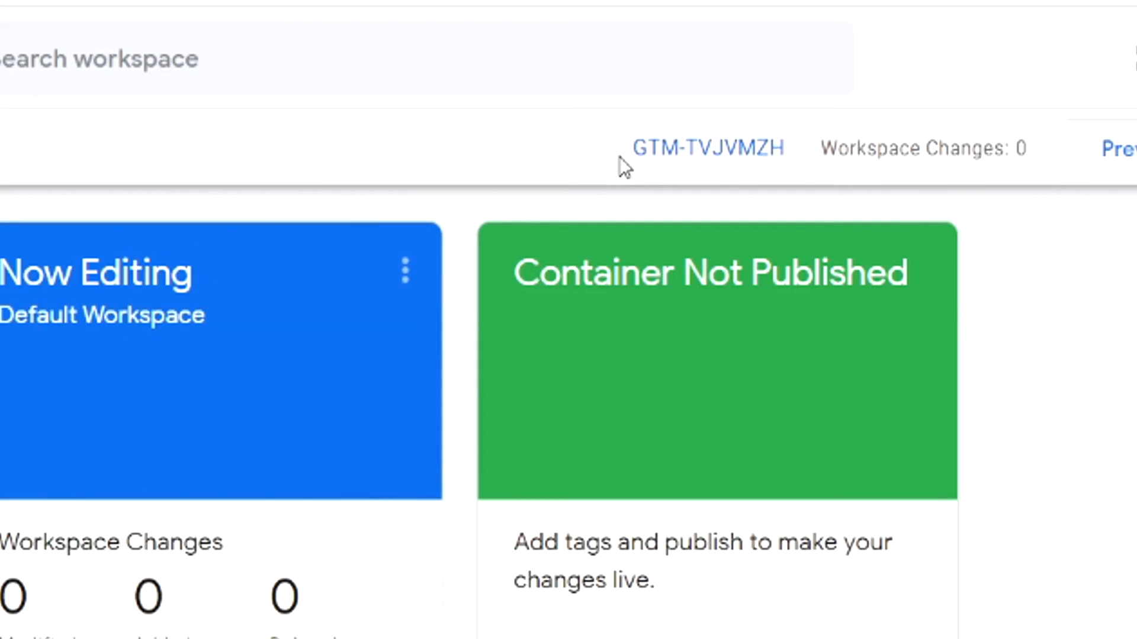
{"action": "left_click_drag", "start_coordinate": [633, 148], "coordinate": [797, 148]}
{"action": "key", "text": "ctrl+c"}
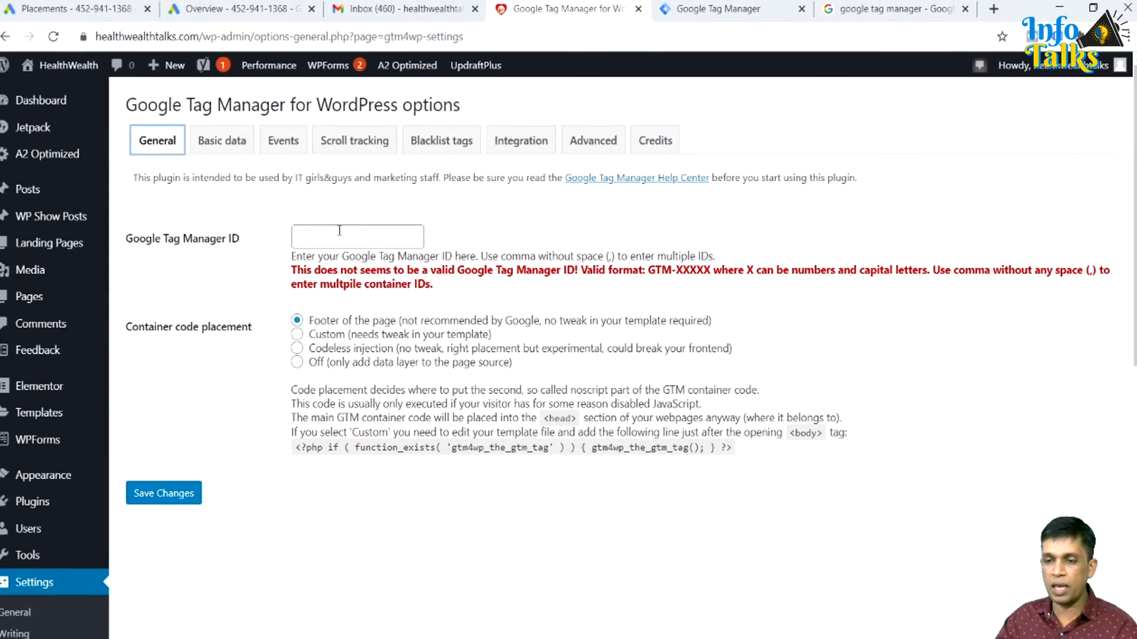
Step: Enter the copied container ID as the plugin's Google Tag Manager ID and save the settings with the container code in the page footer
{"action": "left_click", "coordinate": [339, 230]}
{"action": "key", "text": "ctrl+v"}
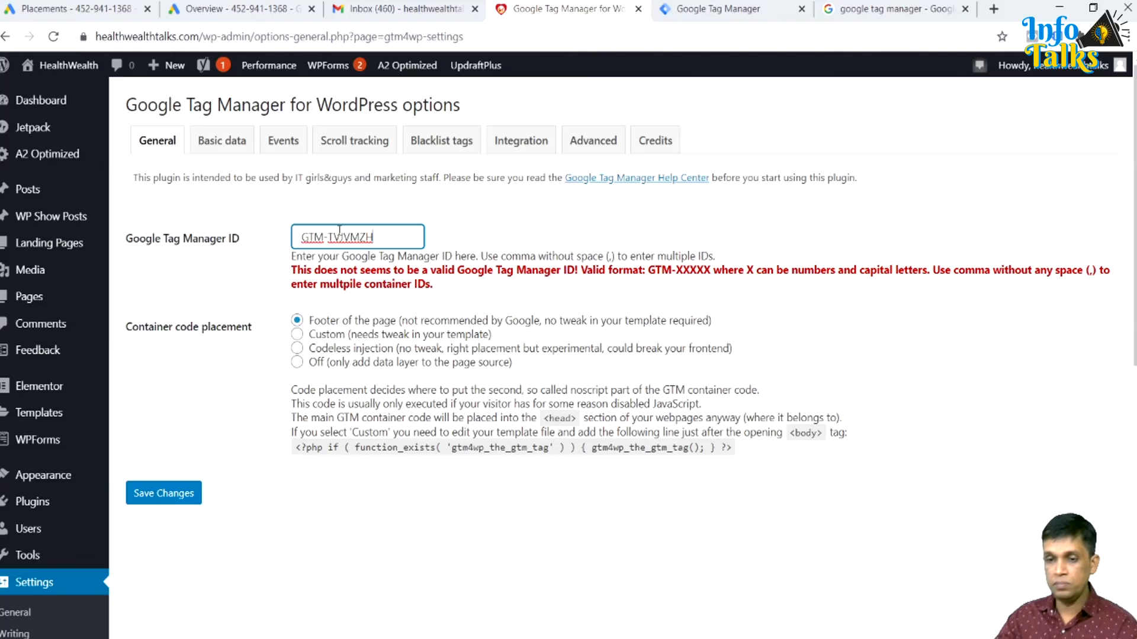
{"action": "left_click", "coordinate": [165, 497]}
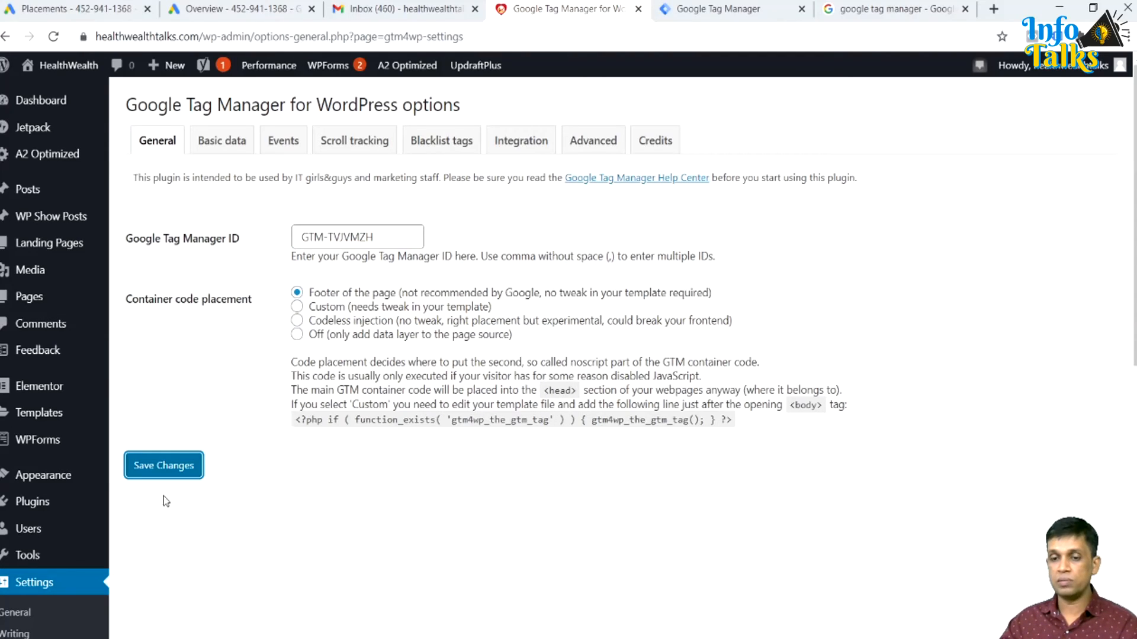
{"action": "left_click", "coordinate": [168, 469]}
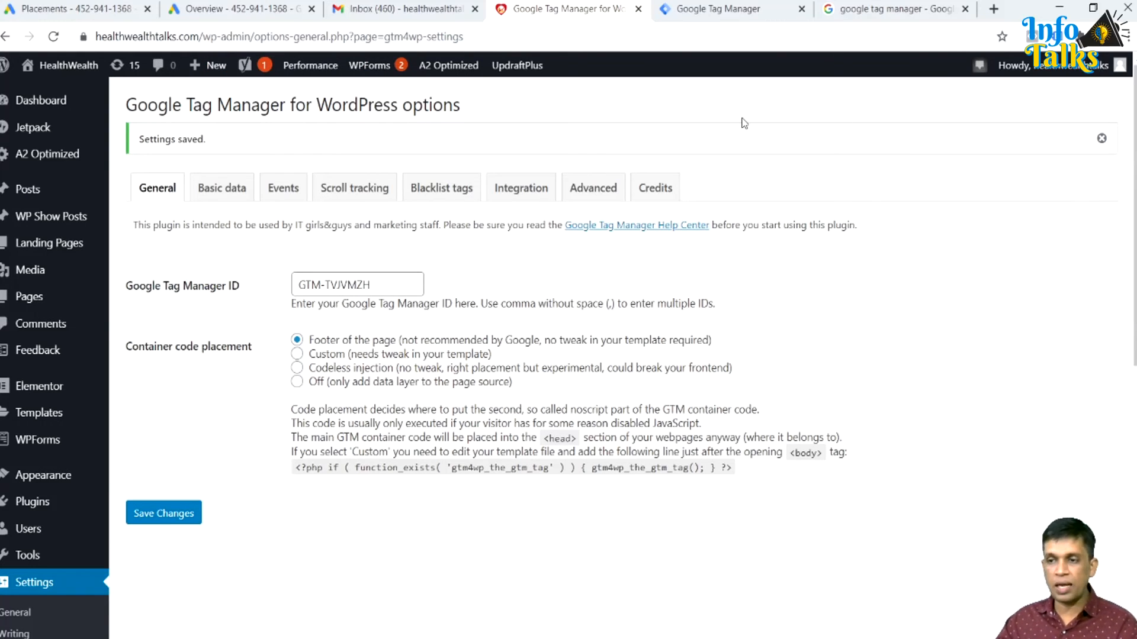
Step: Switch to Google Tag Manager and reload the healthwealthtalks.com workspace
{"action": "left_click", "coordinate": [710, 7]}
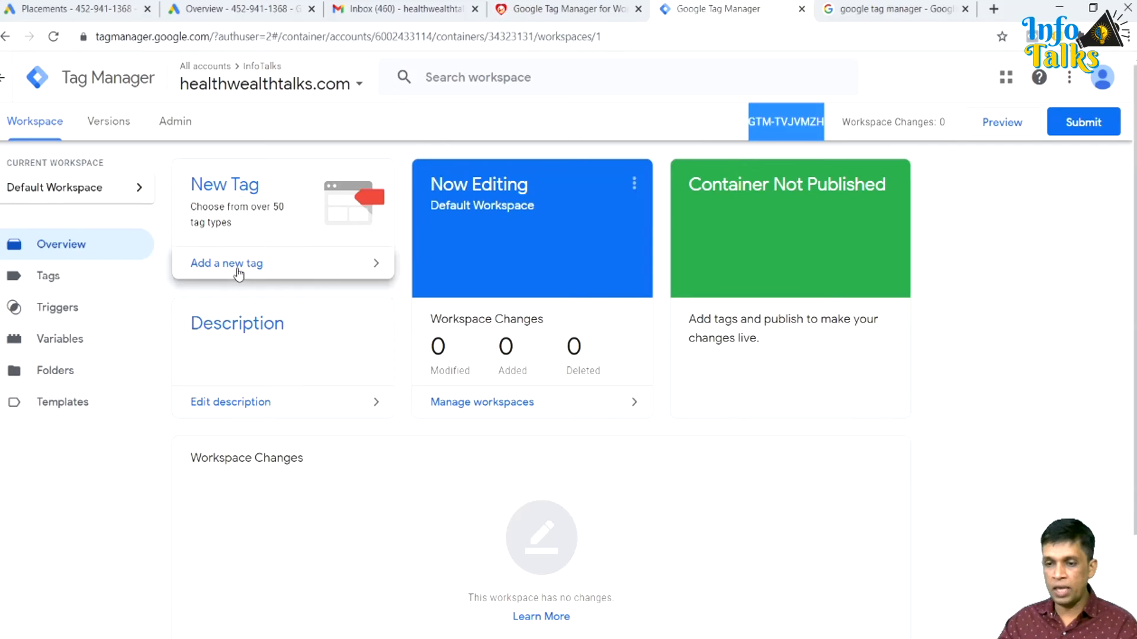
{"action": "left_click", "coordinate": [53, 38]}
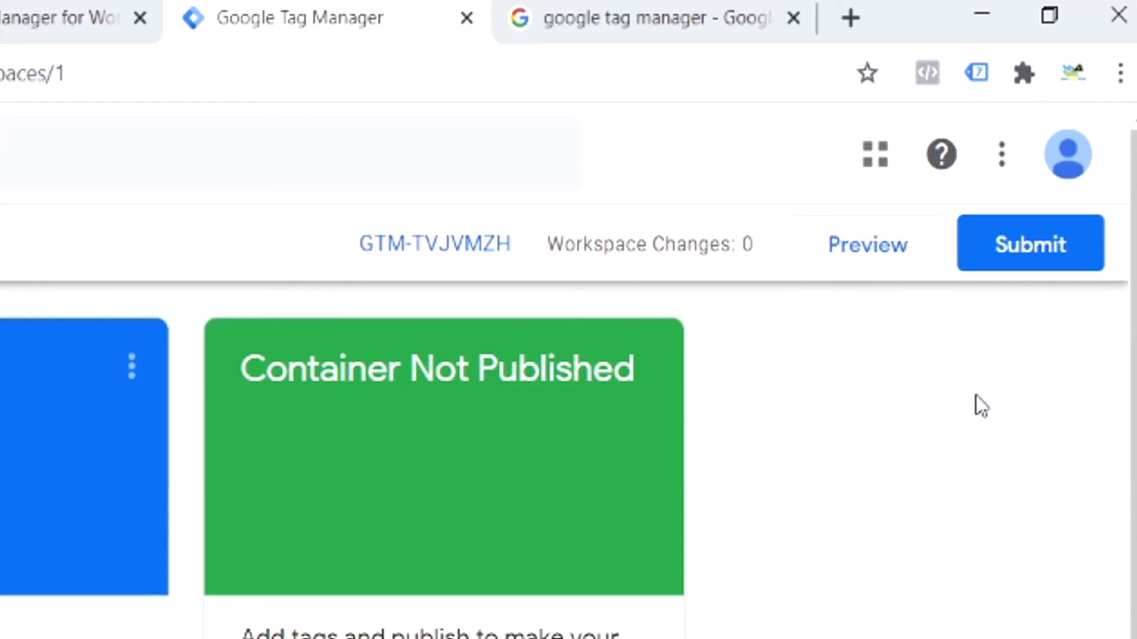
Step: Switch to the Google search page and search for "google tag assistant chrome extension"
{"action": "left_click", "coordinate": [609, 21]}
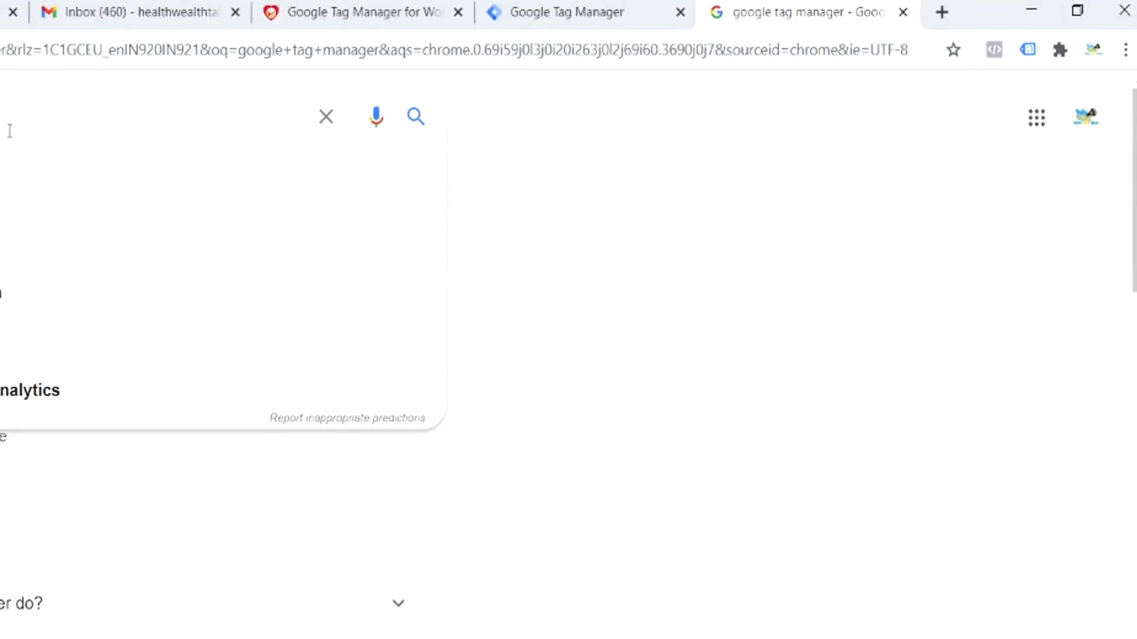
{"action": "type", "text": "go"}
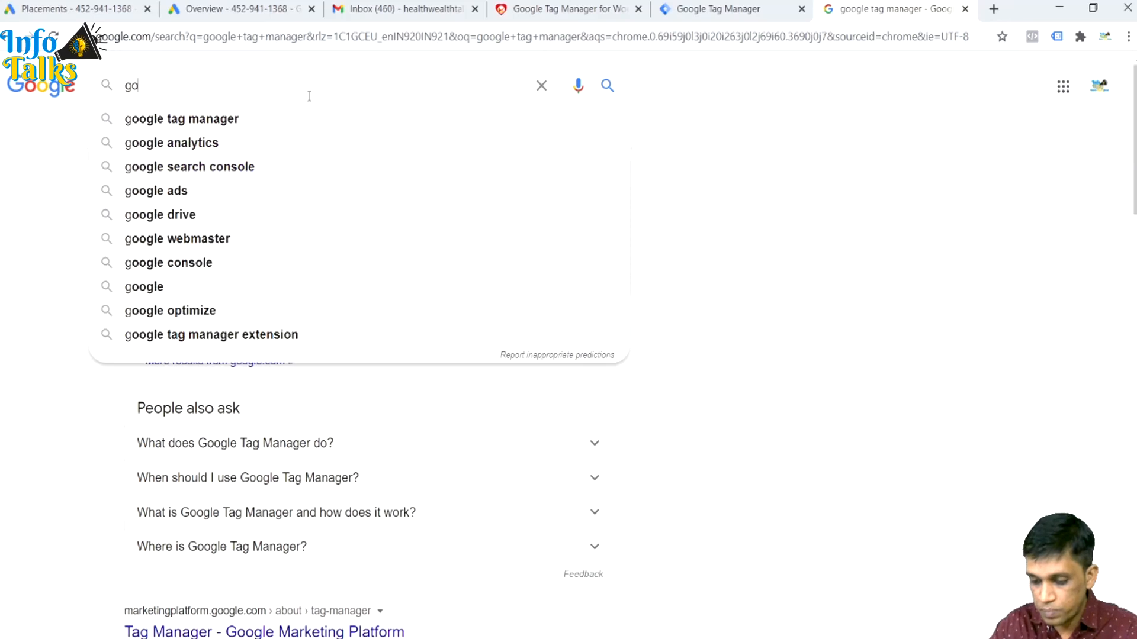
{"action": "type", "text": "ogle tag assist"}
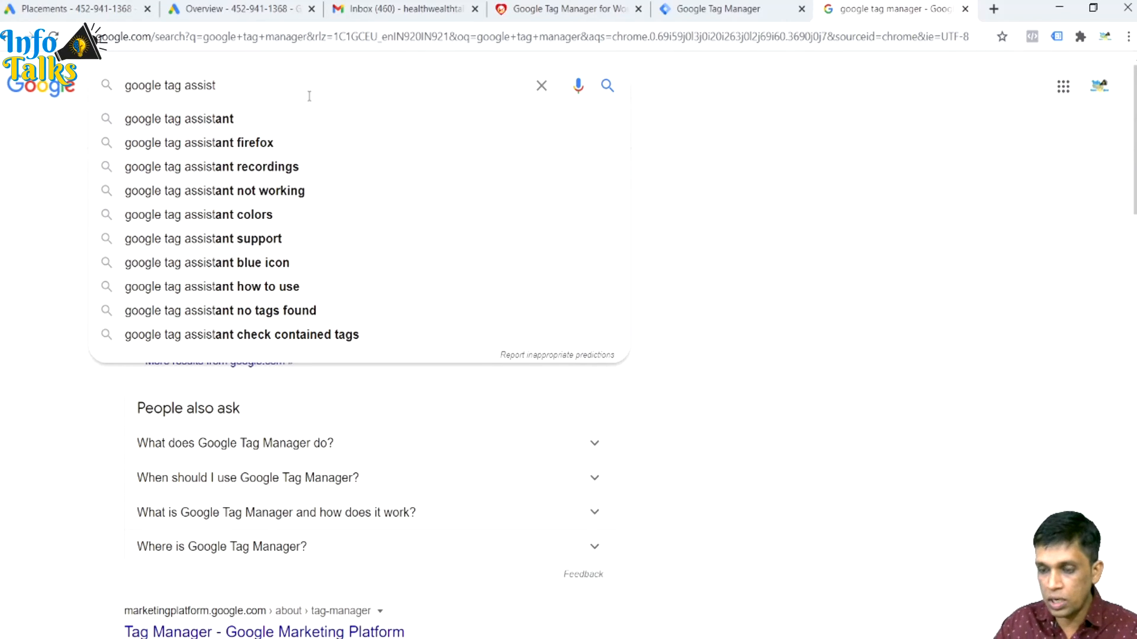
{"action": "type", "text": "ant chrome"}
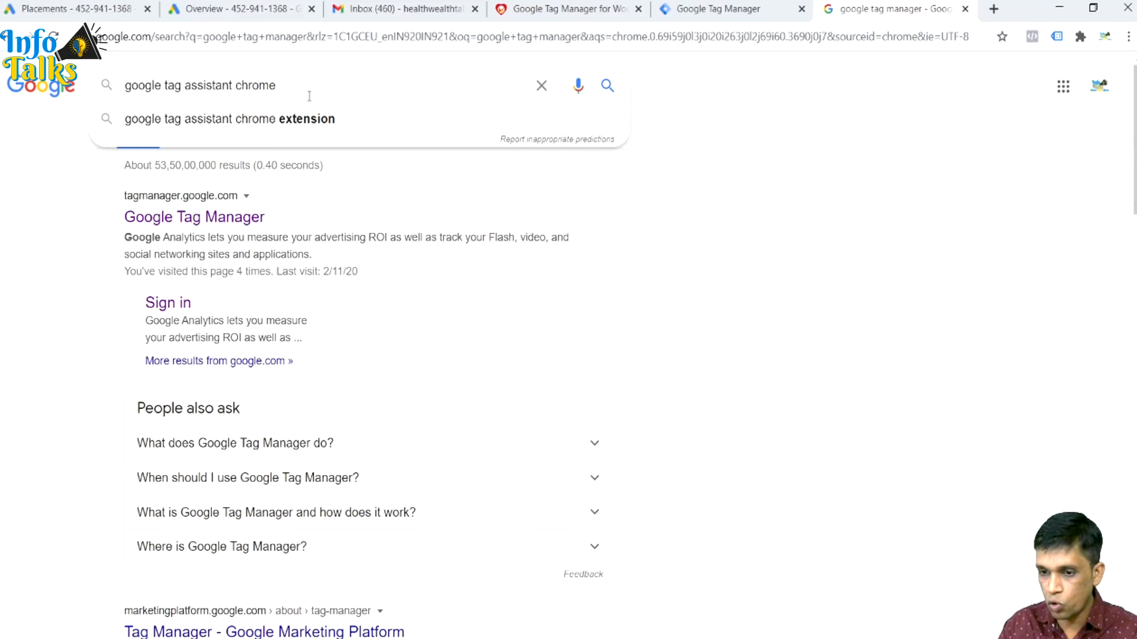
{"action": "key", "text": "Down"}
{"action": "key", "text": "Return"}
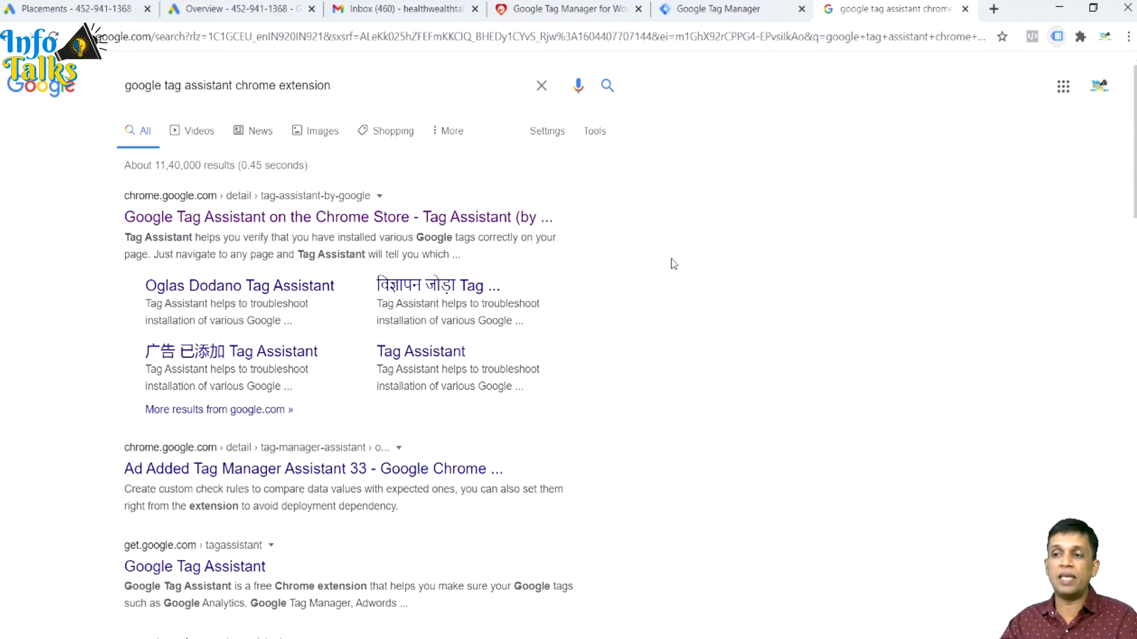
Step: Return to Google Tag Manager and start a new tag in the healthwealthtalks.com default workspace
{"action": "left_click", "coordinate": [738, 11]}
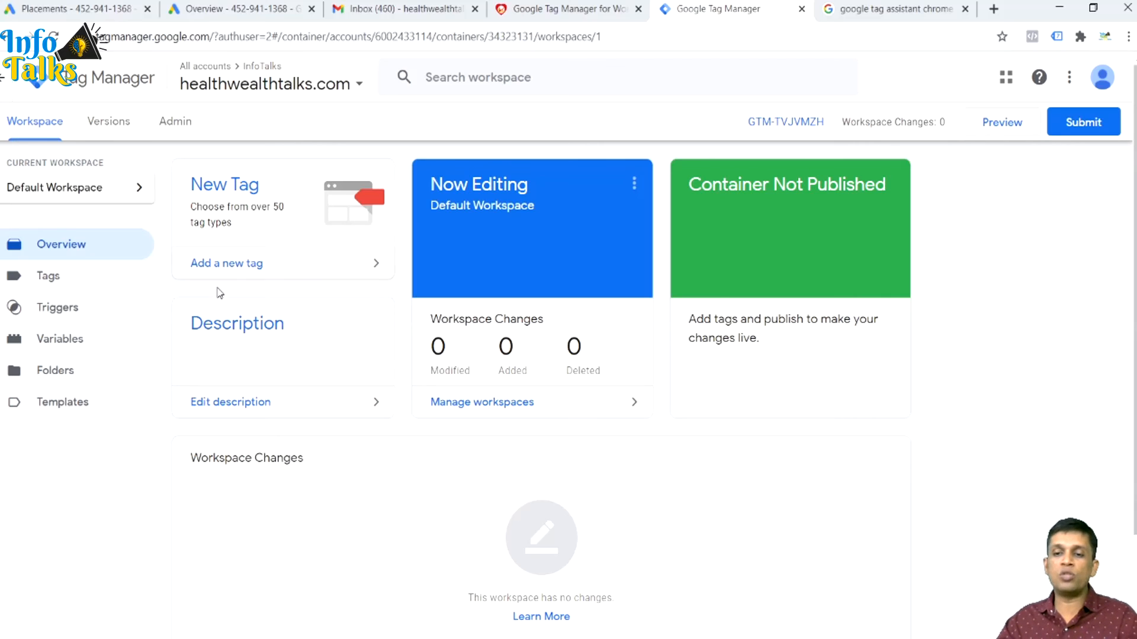
{"action": "left_click", "coordinate": [234, 267]}
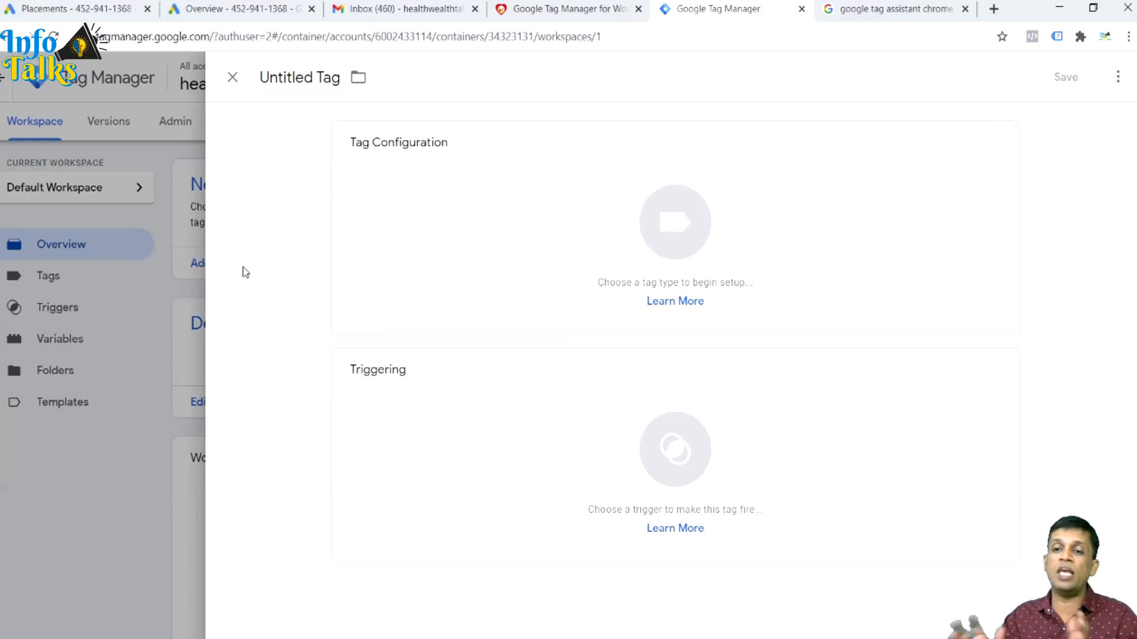
{"action": "left_click", "coordinate": [286, 76]}
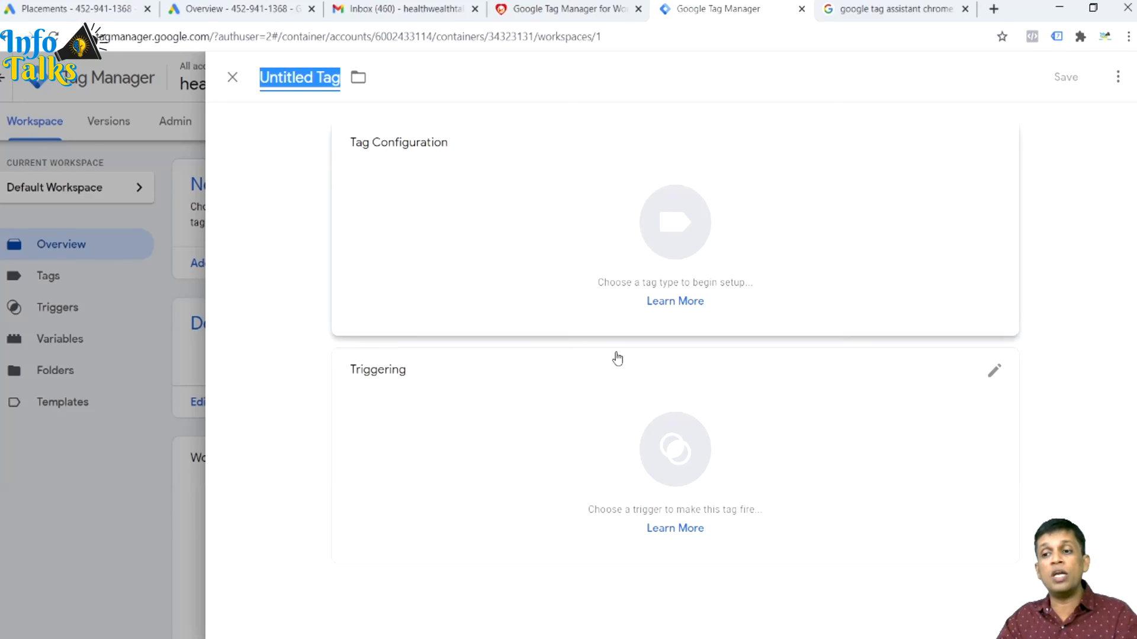
Step: Look through the tag types offered for the new tag's configuration and leave the selection without choosing one
{"action": "left_click", "coordinate": [587, 237]}
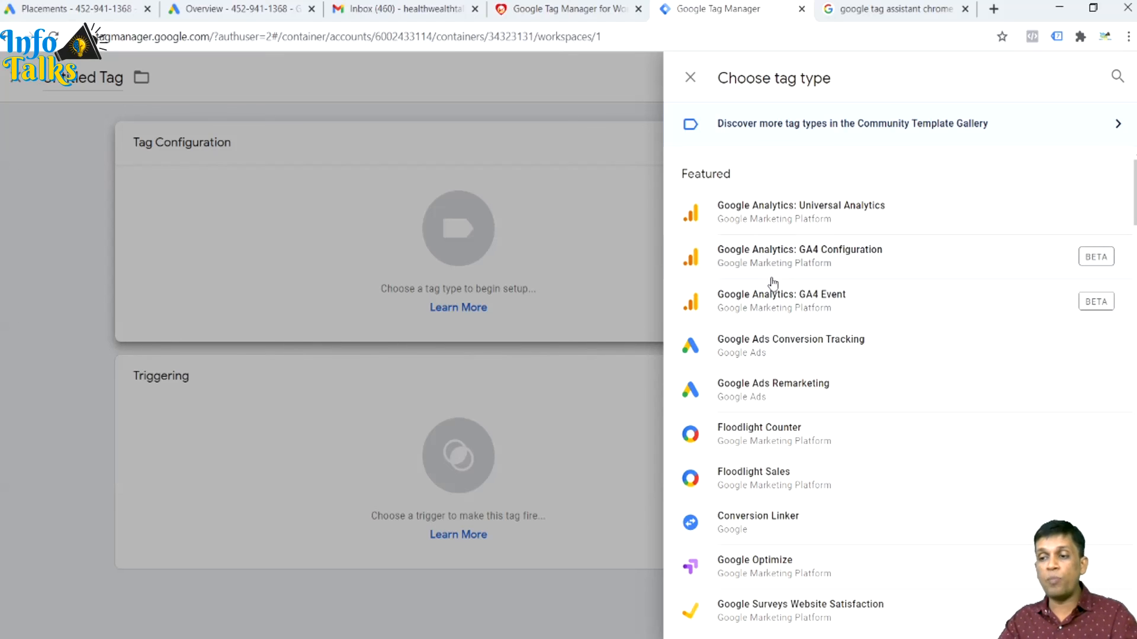
{"action": "scroll", "coordinate": [774, 281], "scroll_direction": "down", "scroll_amount": 1}
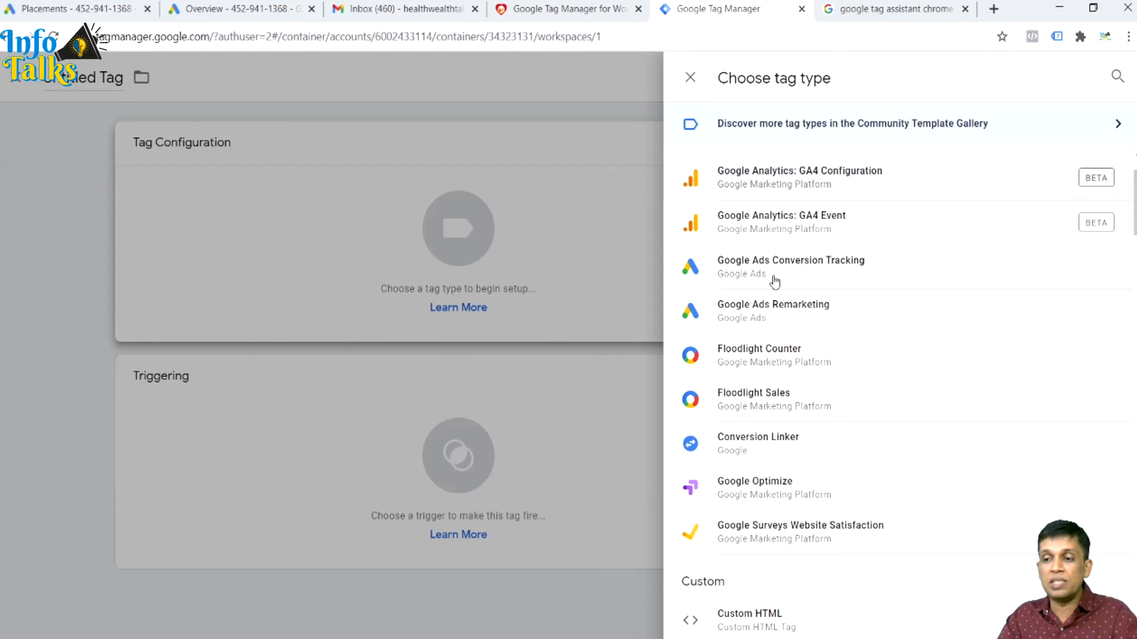
{"action": "scroll", "coordinate": [774, 281], "scroll_direction": "up", "scroll_amount": 1}
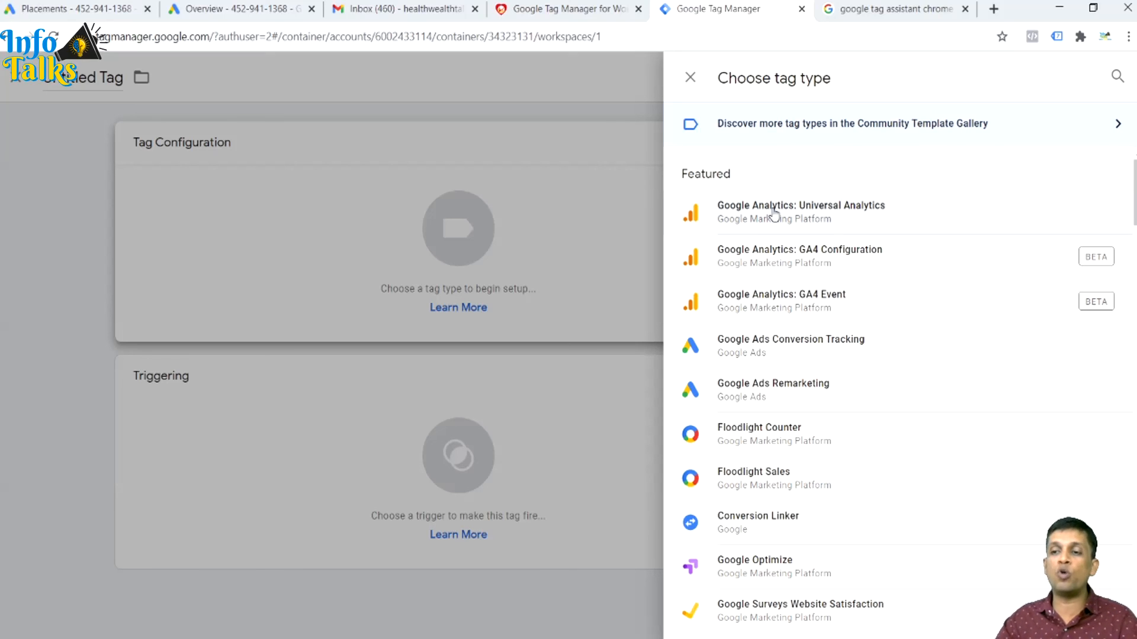
{"action": "left_click", "coordinate": [690, 77]}
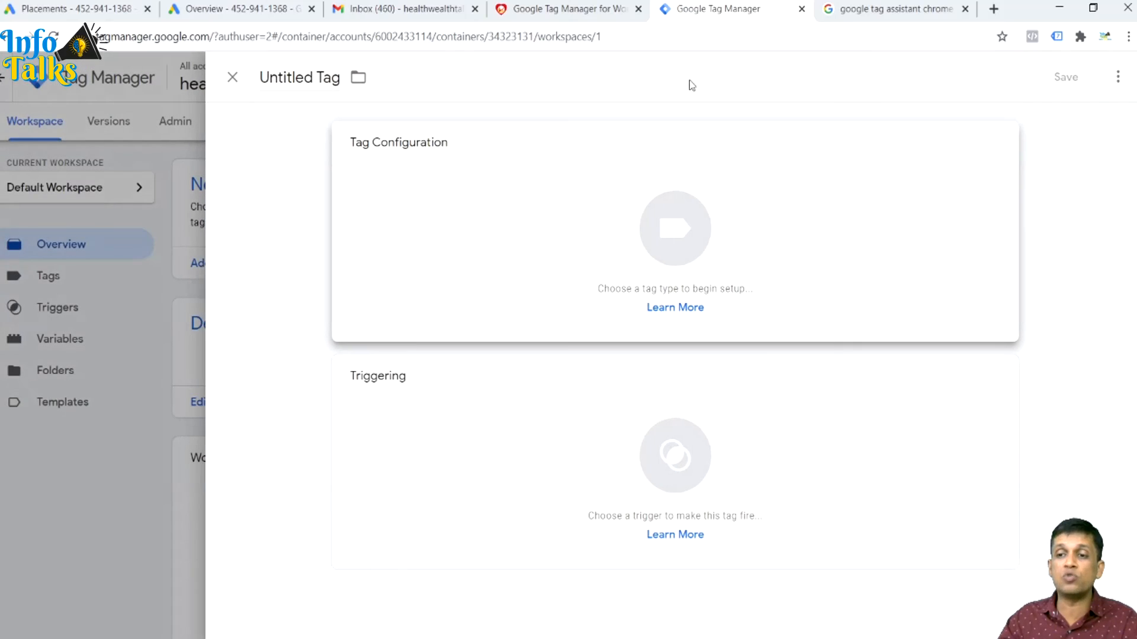